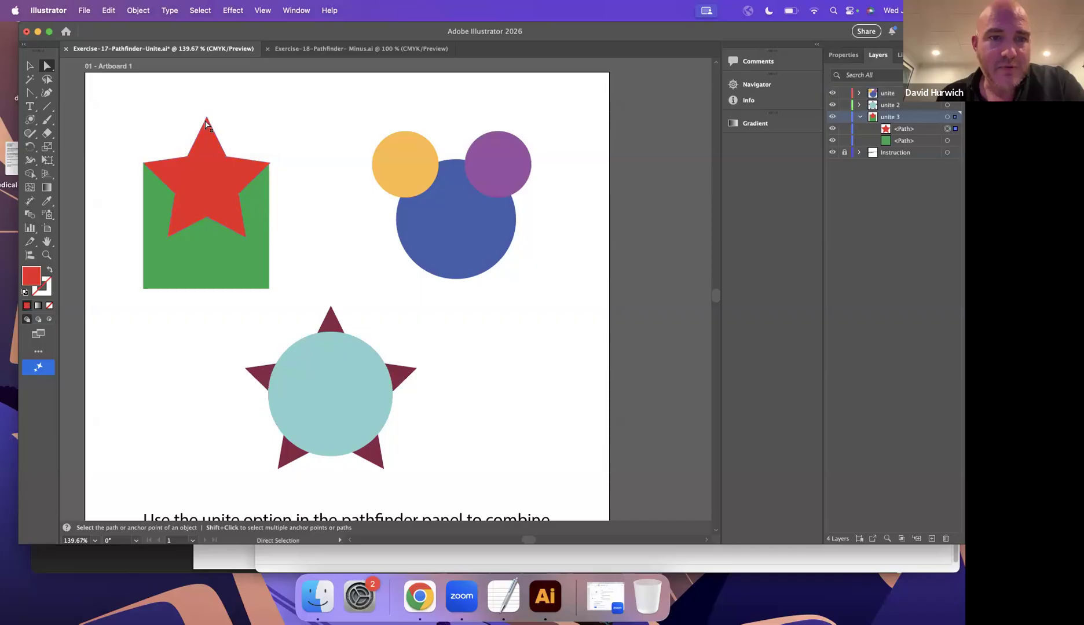
# Try reshaping the red star by pulling its top anchor point down into the star's centre.
pyautogui.moveTo(207, 117); pyautogui.dragTo(204, 209)
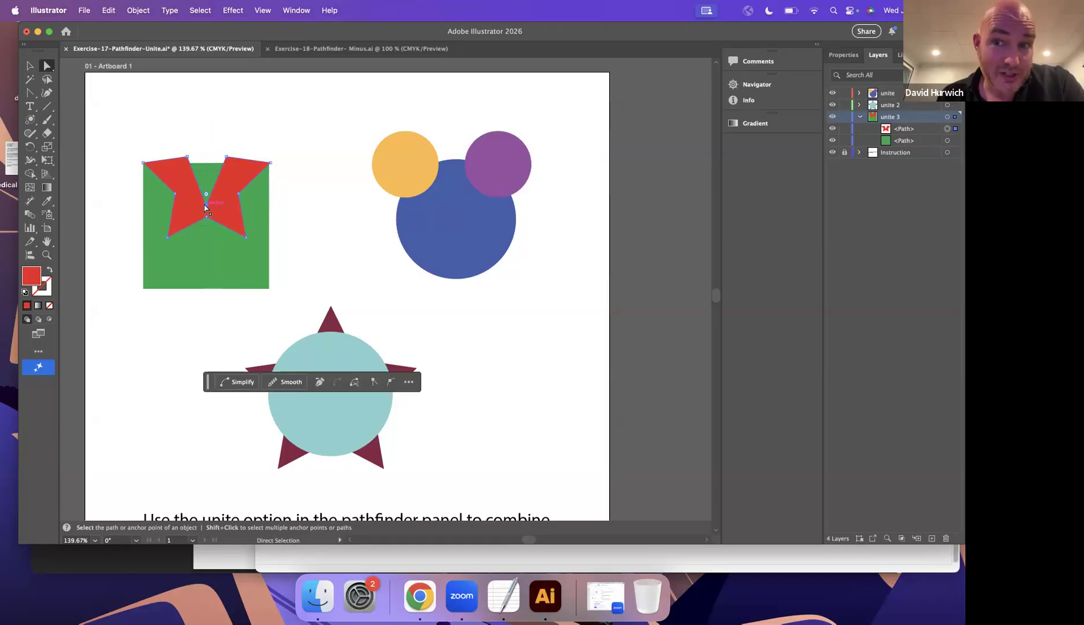
pyautogui.click(203, 128)
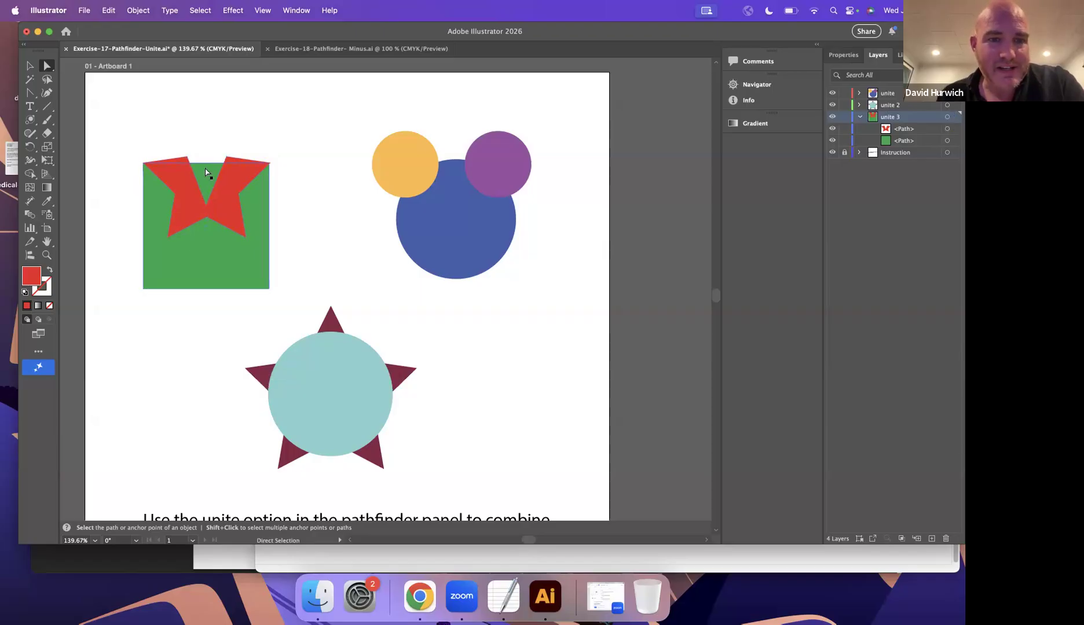
pyautogui.click(257, 236)
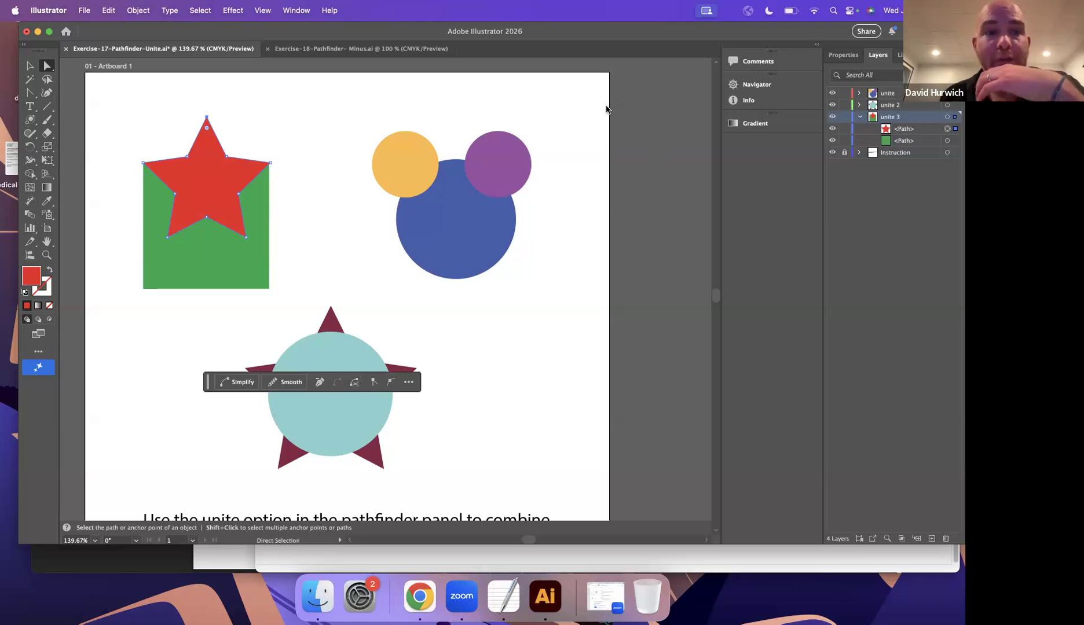
# Unite the red star and the green square into one shape with Pathfinder.
pyautogui.click(29, 66)
pyautogui.click(115, 86)
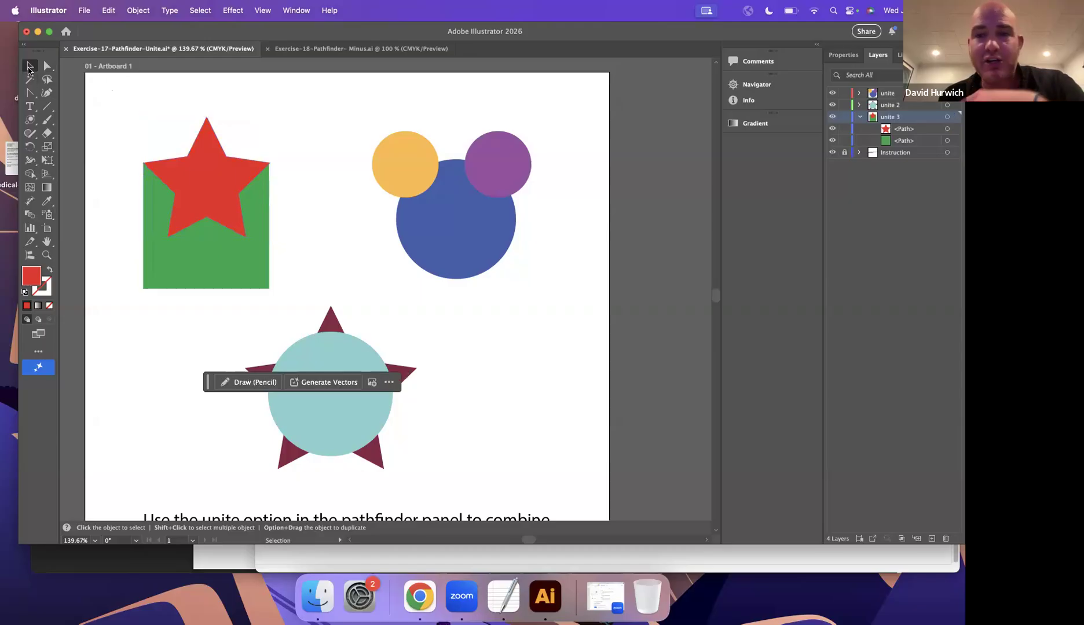
pyautogui.click(199, 210)
pyautogui.keyDown('shift'); pyautogui.click(206, 278); pyautogui.keyUp('shift')
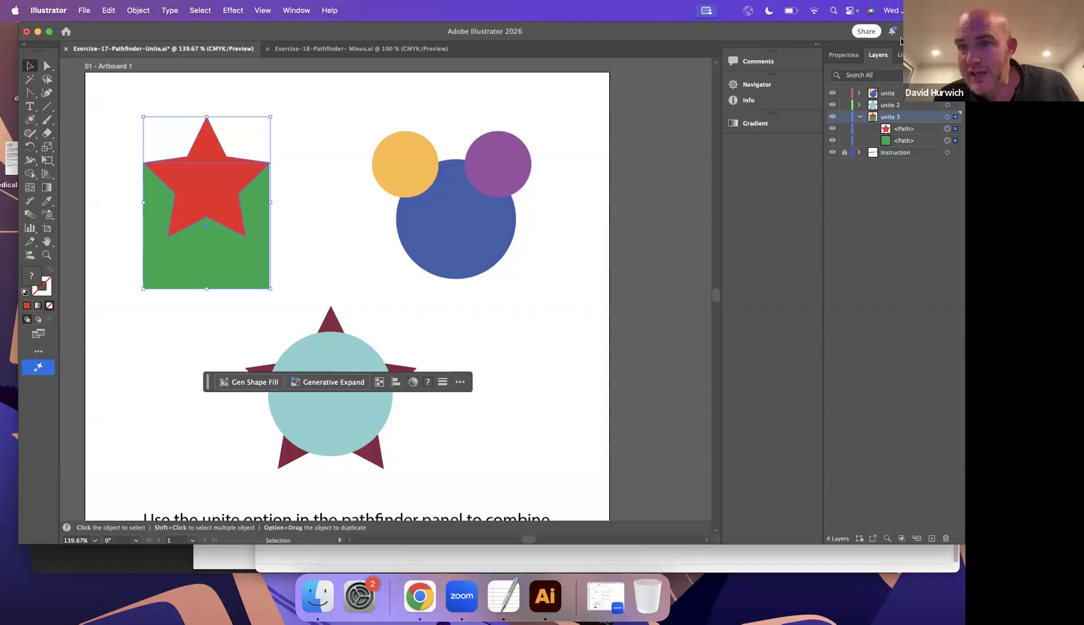
pyautogui.click(850, 55)
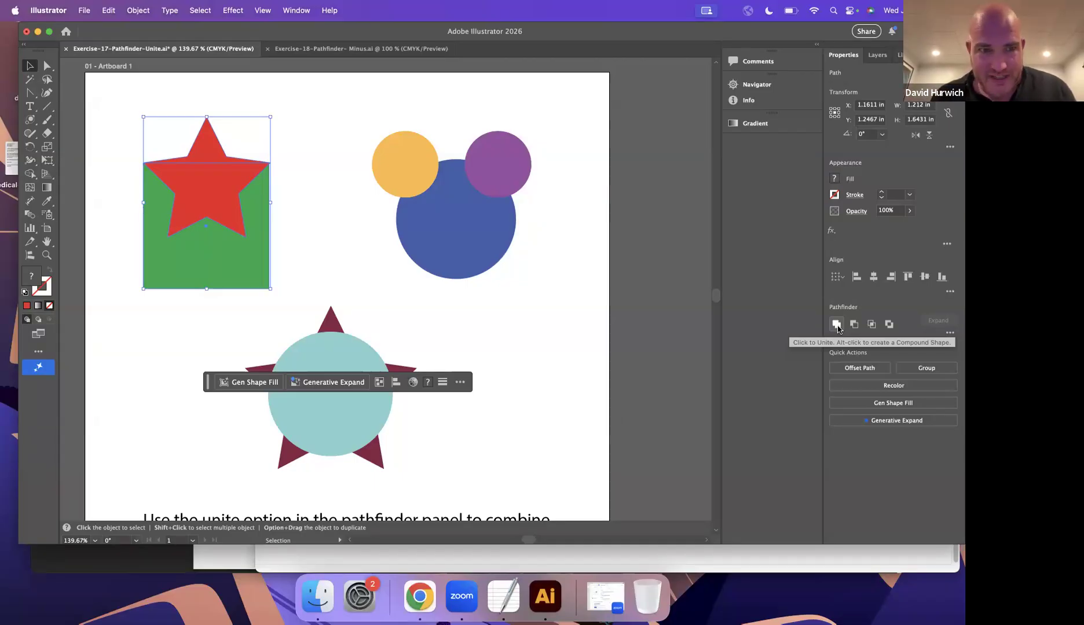
pyautogui.click(837, 325)
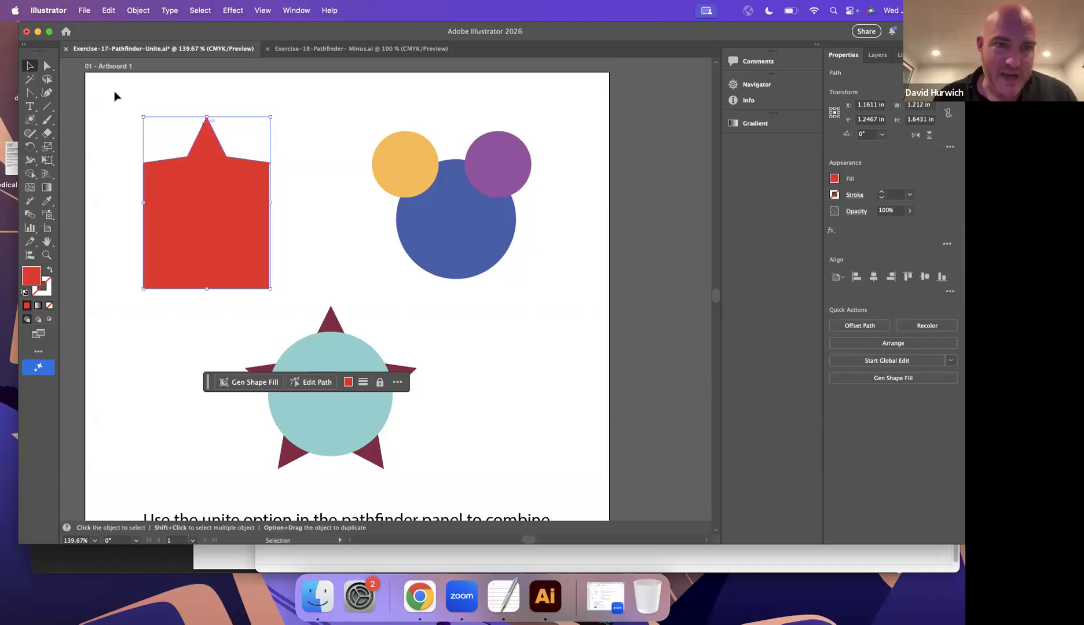
# Try pulling the united red shape's top anchor point down into its body, and undo both this edit and the Unite.
pyautogui.click(47, 65)
pyautogui.click(230, 117)
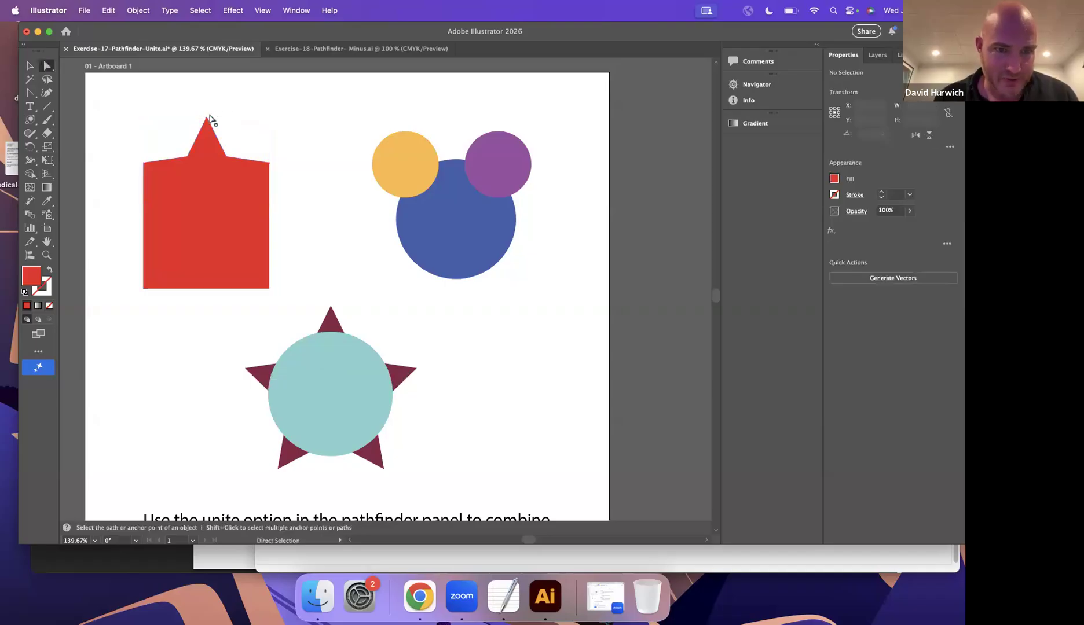
pyautogui.moveTo(214, 222); pyautogui.dragTo(202, 245)
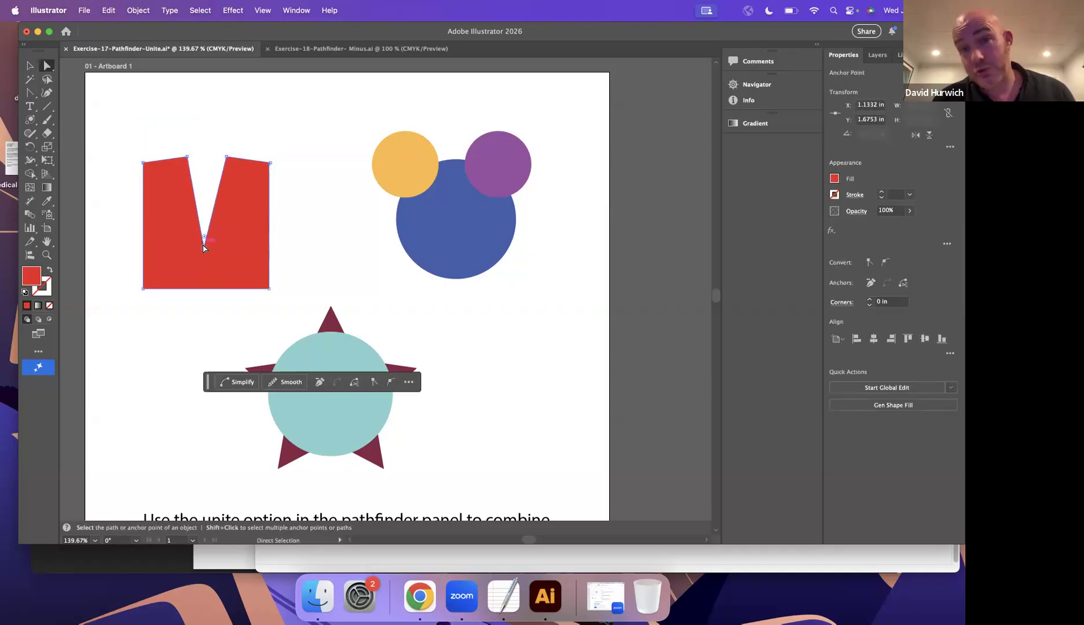
pyautogui.press('super+z')
pyautogui.press('super+z')
pyautogui.press('super+z')
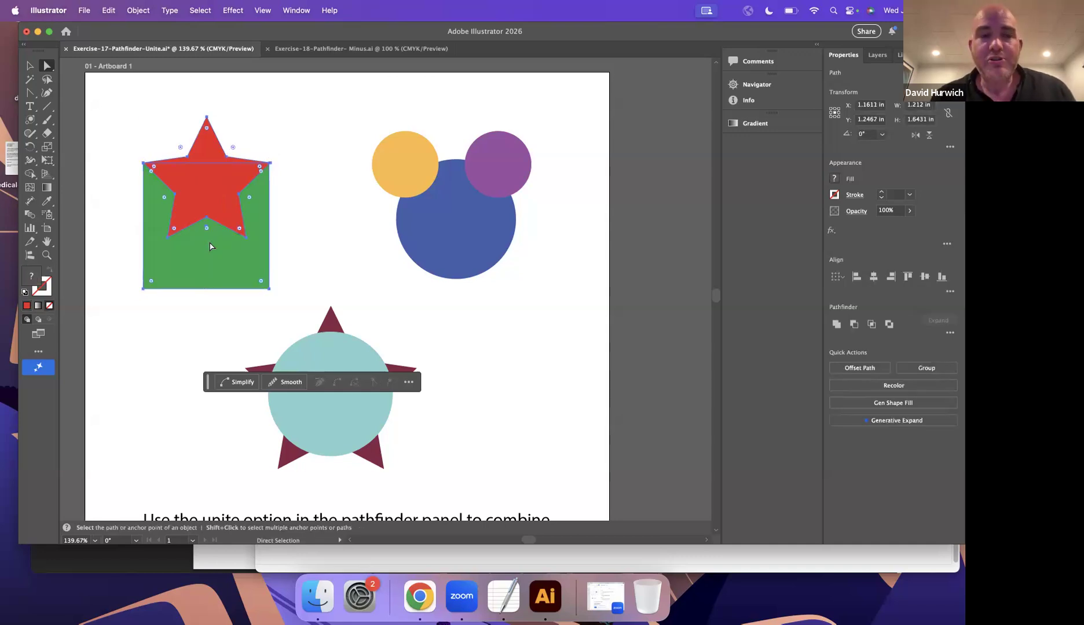
# Unite the star and the square with the red star stacked in front, and undo the Unite.
pyautogui.press('v')
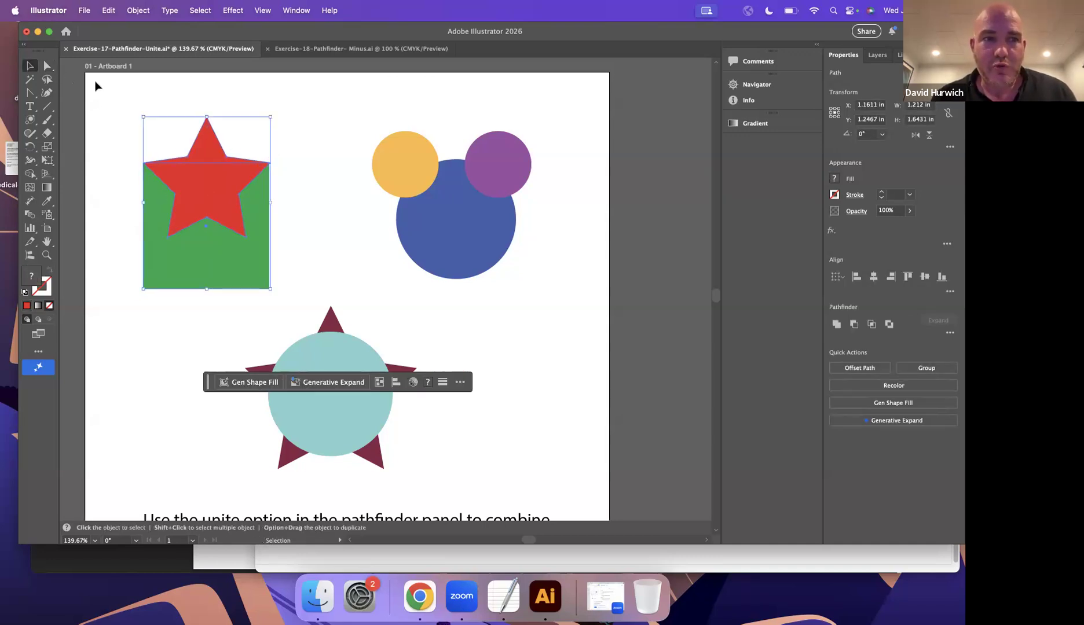
pyautogui.click(111, 84)
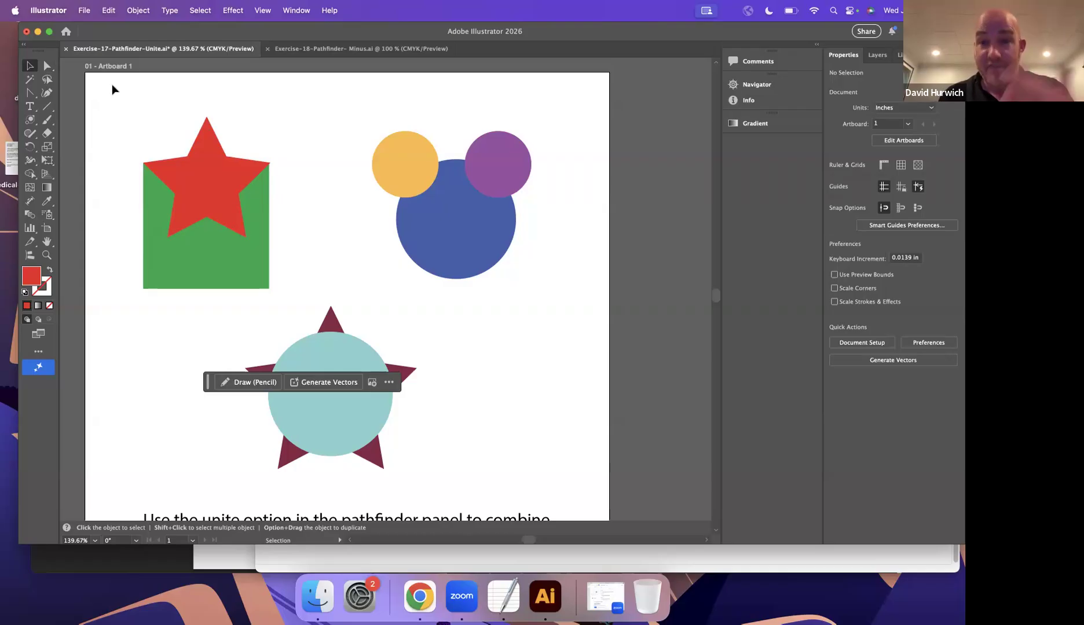
pyautogui.click(171, 179)
pyautogui.click(193, 274)
pyautogui.click(203, 184)
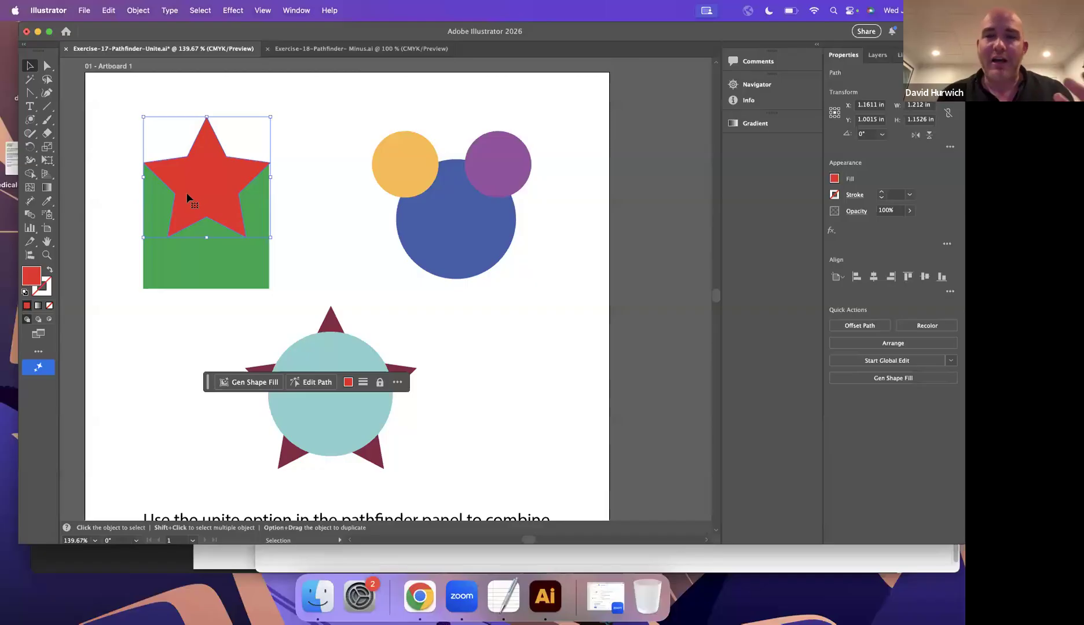
pyautogui.click(875, 55)
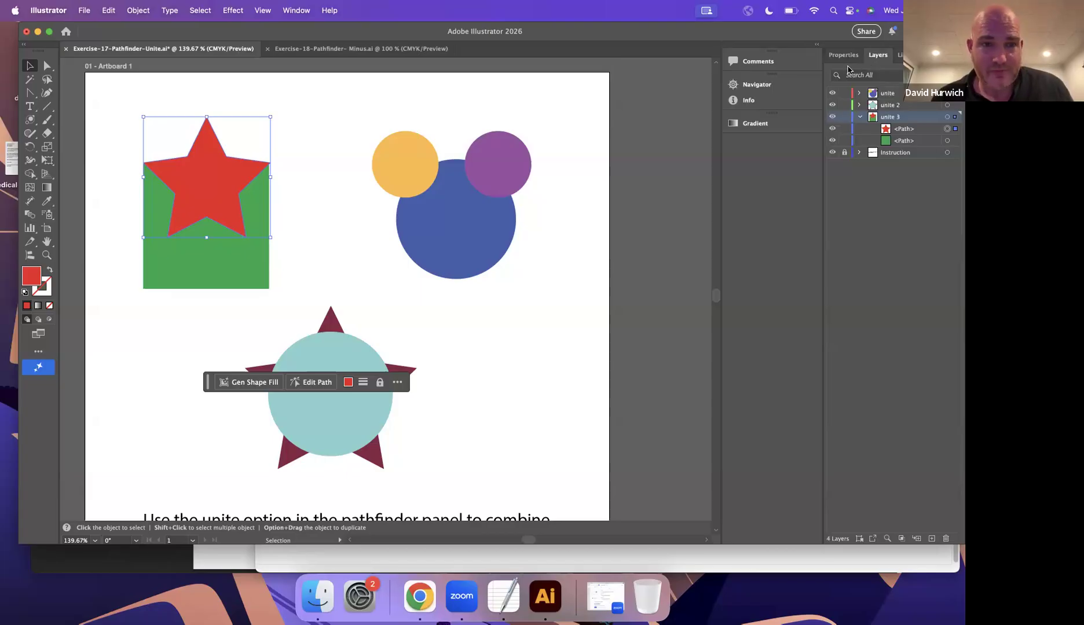
pyautogui.keyDown('shift'); pyautogui.click(230, 268); pyautogui.keyUp('shift')
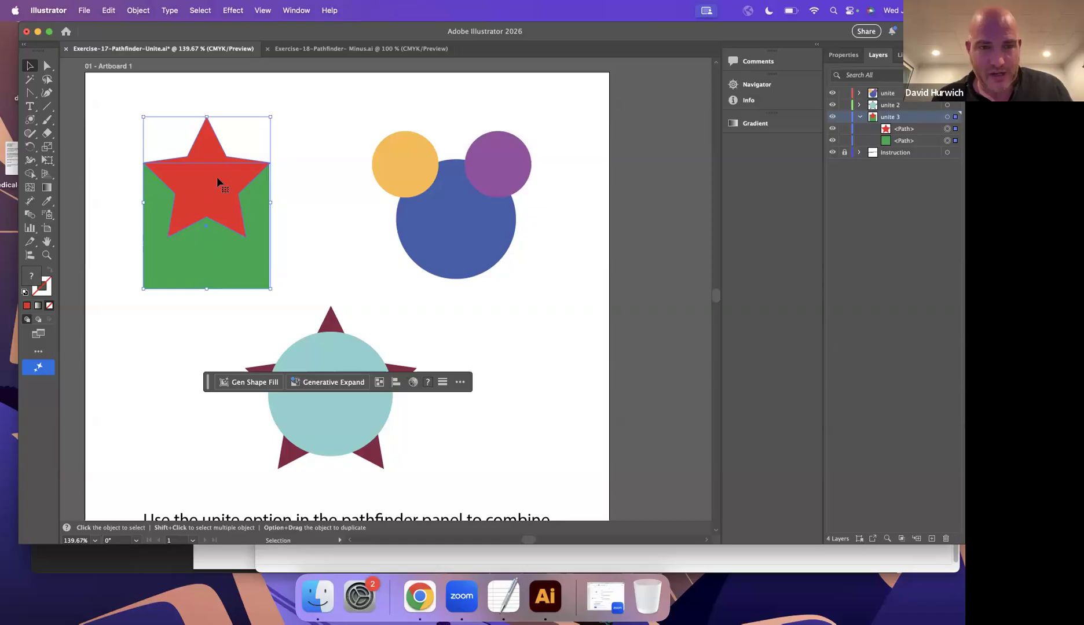
pyautogui.click(844, 56)
pyautogui.click(834, 323)
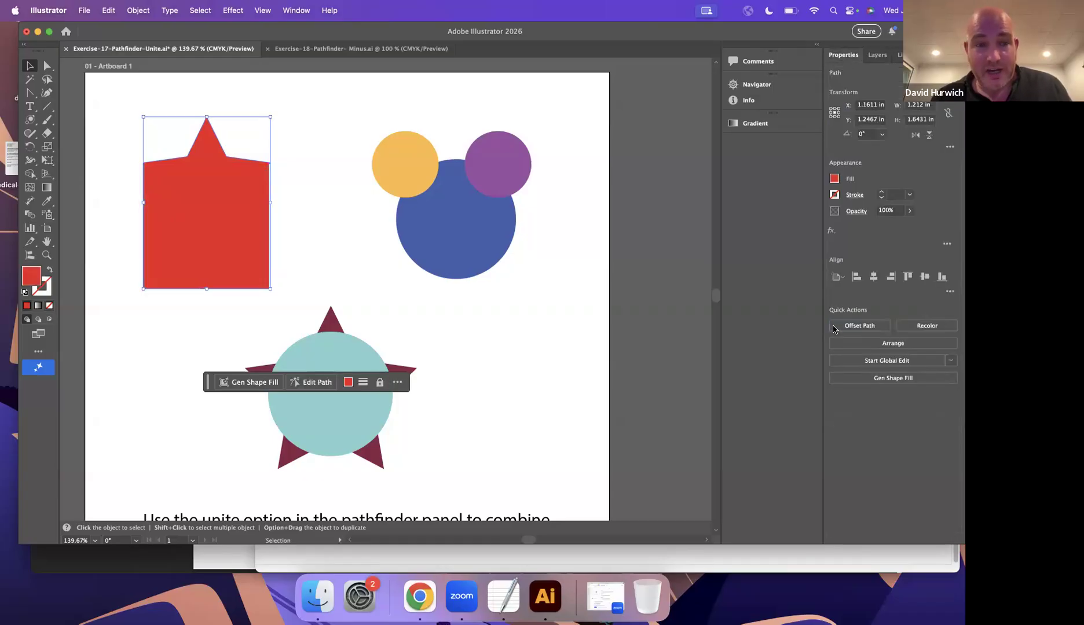
pyautogui.press('super+z')
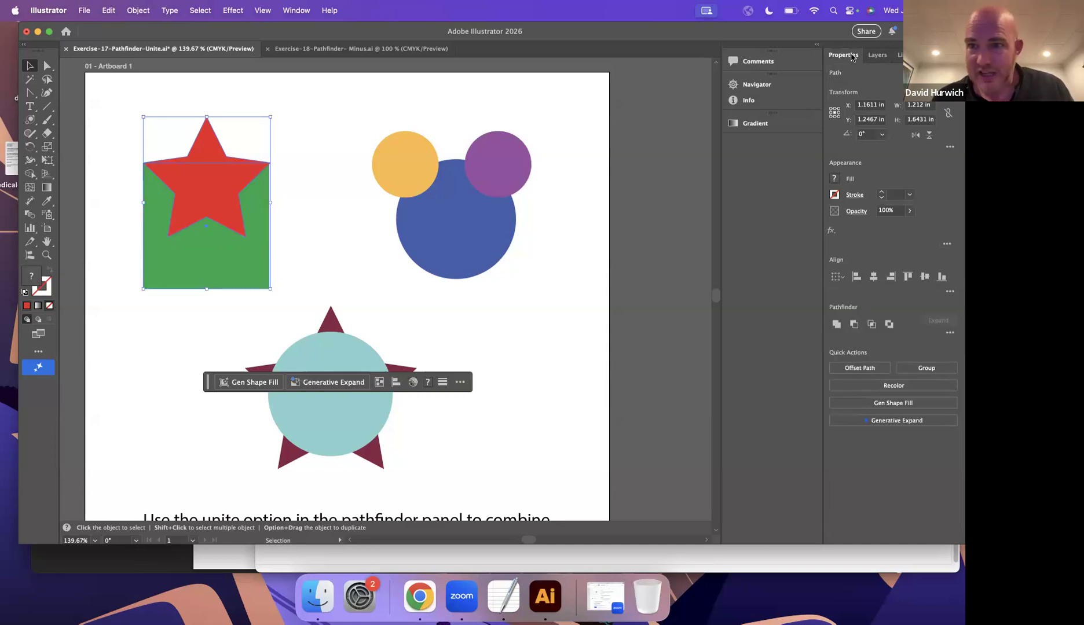
# Move the green square above the red star in the unite 3 layer and unite the two shapes.
pyautogui.click(877, 54)
pyautogui.click(906, 142)
pyautogui.moveTo(906, 142); pyautogui.dragTo(911, 122)
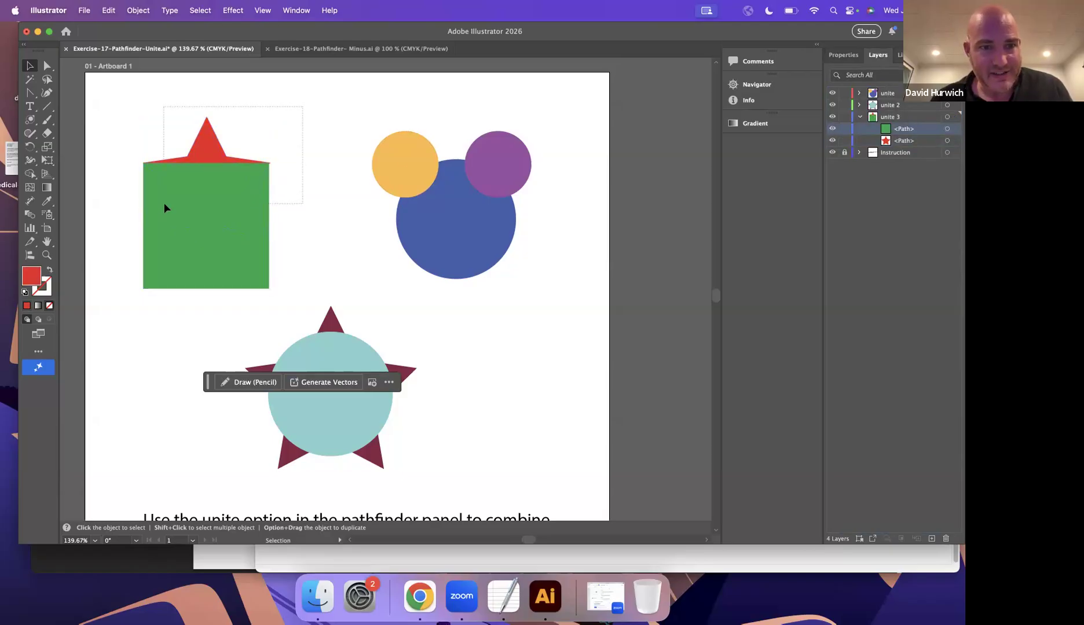
pyautogui.click(845, 56)
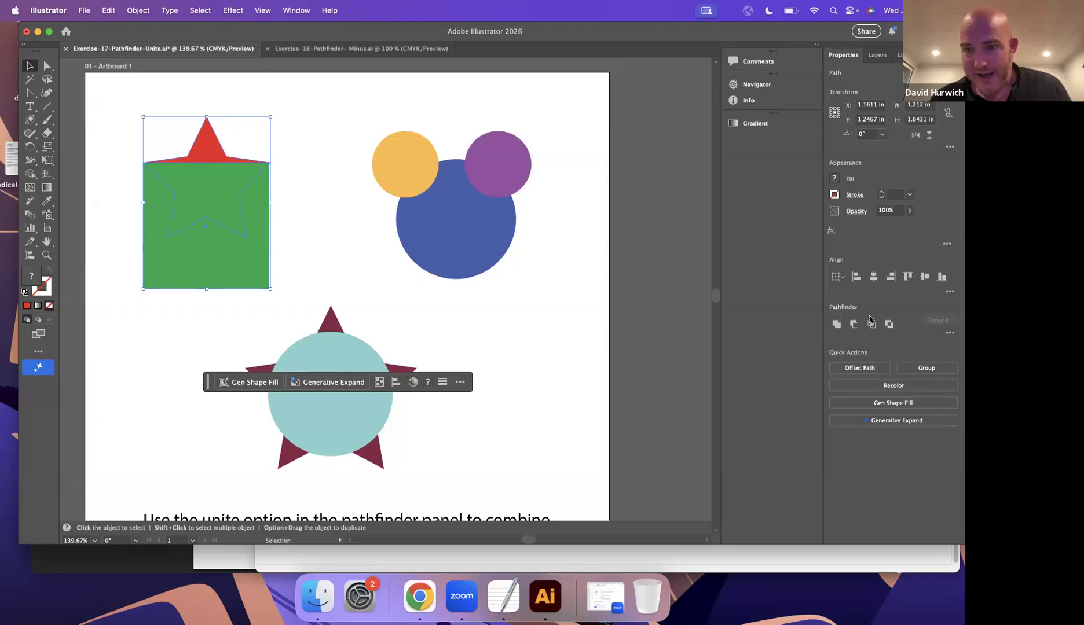
pyautogui.click(837, 326)
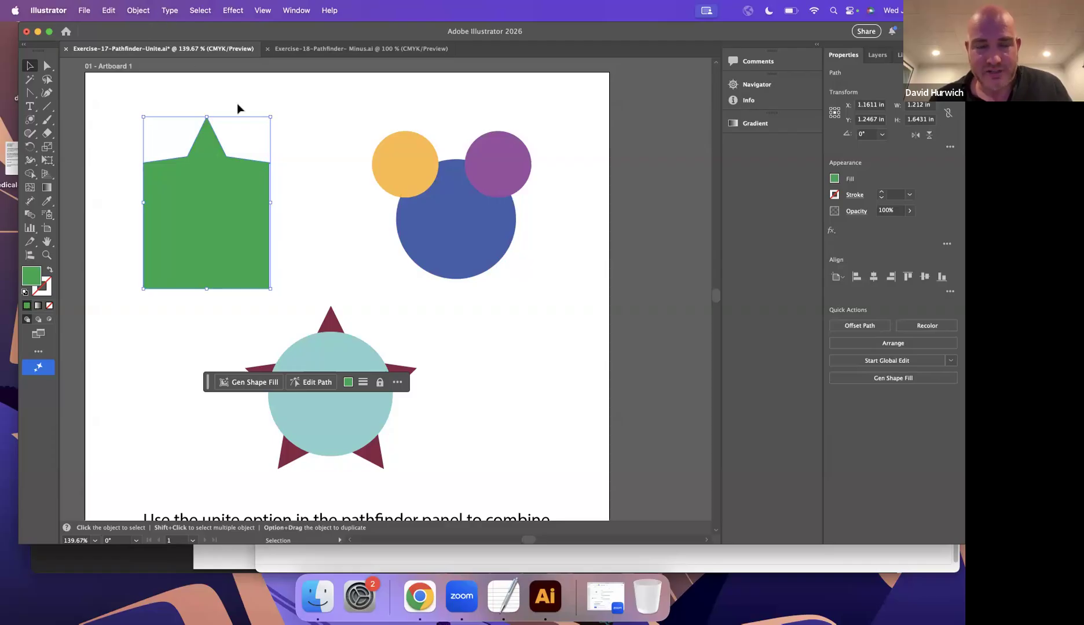
pyautogui.click(441, 154)
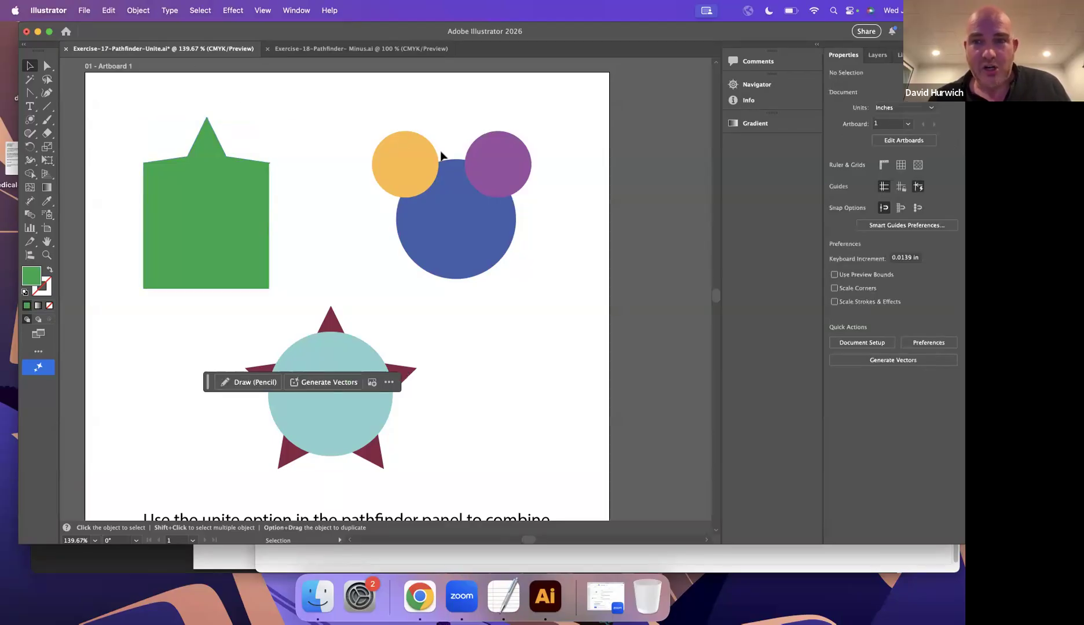
# Check the stacking order of the three circles in the unite layer by hiding and showing their paths.
pyautogui.click(879, 55)
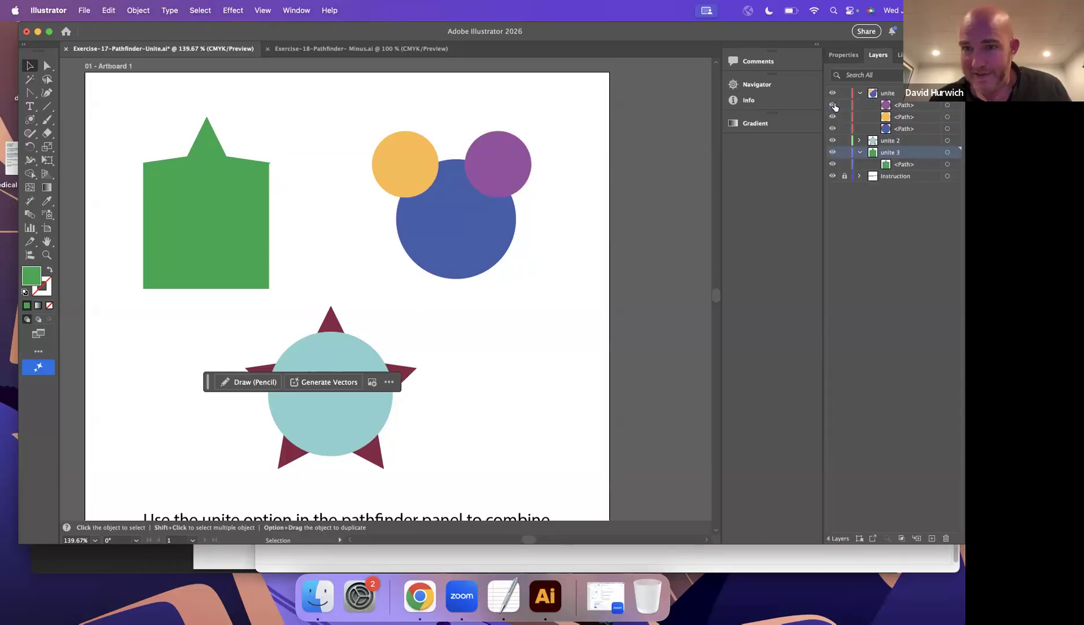
pyautogui.click(833, 105)
pyautogui.click(832, 117)
pyautogui.click(832, 129)
pyautogui.click(831, 127)
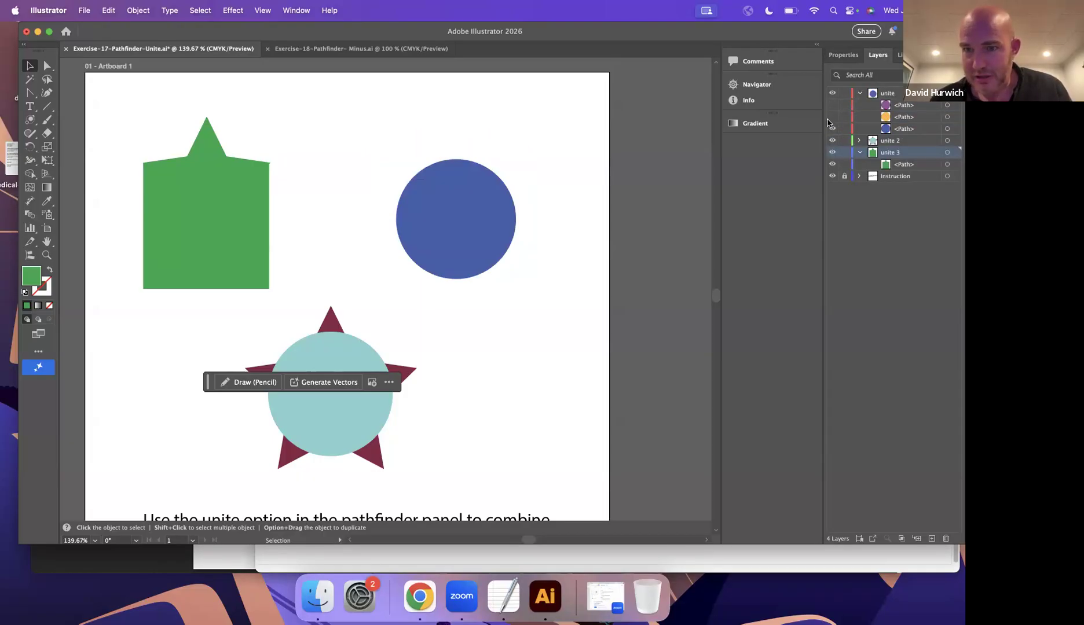
pyautogui.click(832, 117)
pyautogui.click(832, 105)
# Unite the yellow, purple and blue circles into a single shape.
pyautogui.moveTo(369, 113); pyautogui.dragTo(532, 266)
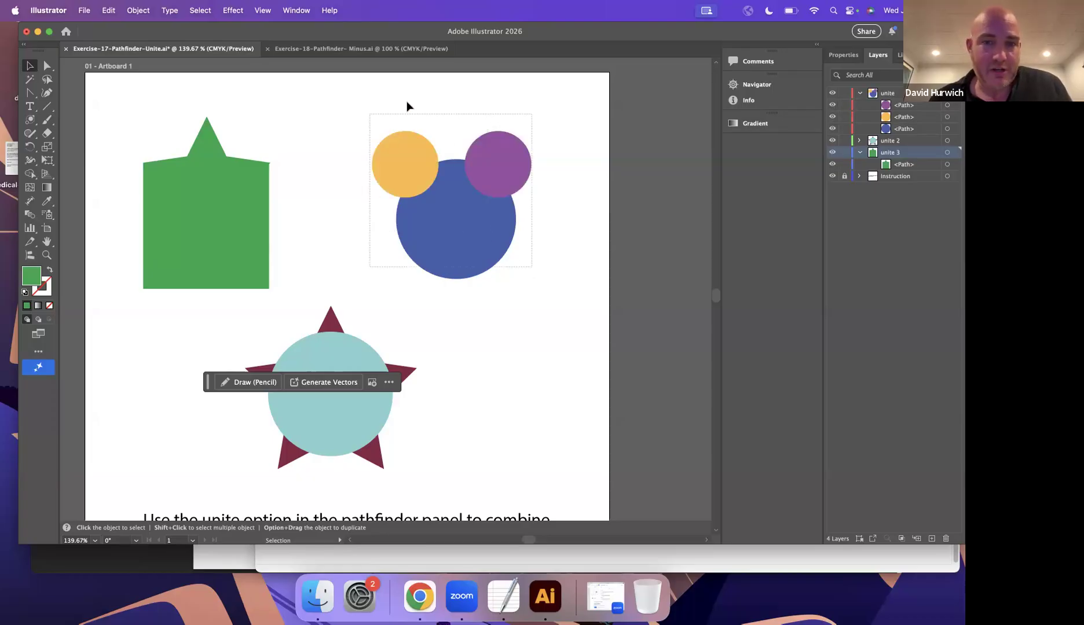
pyautogui.click(407, 149)
pyautogui.keyDown('shift'); pyautogui.click(497, 173); pyautogui.keyUp('shift')
pyautogui.keyDown('shift'); pyautogui.click(473, 242); pyautogui.keyUp('shift')
pyautogui.click(856, 57)
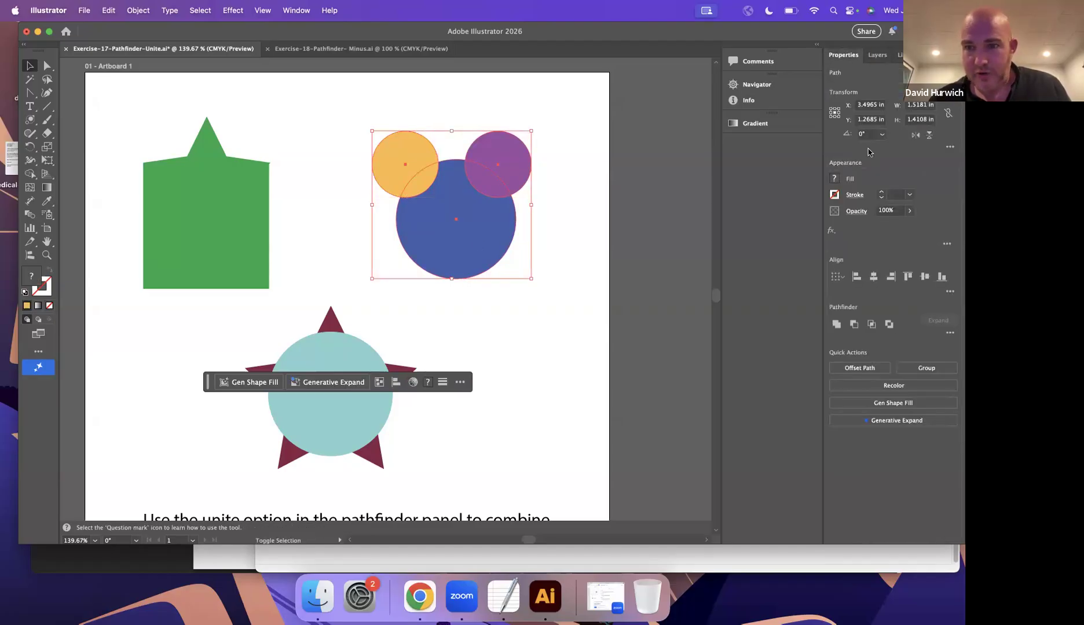
pyautogui.click(836, 325)
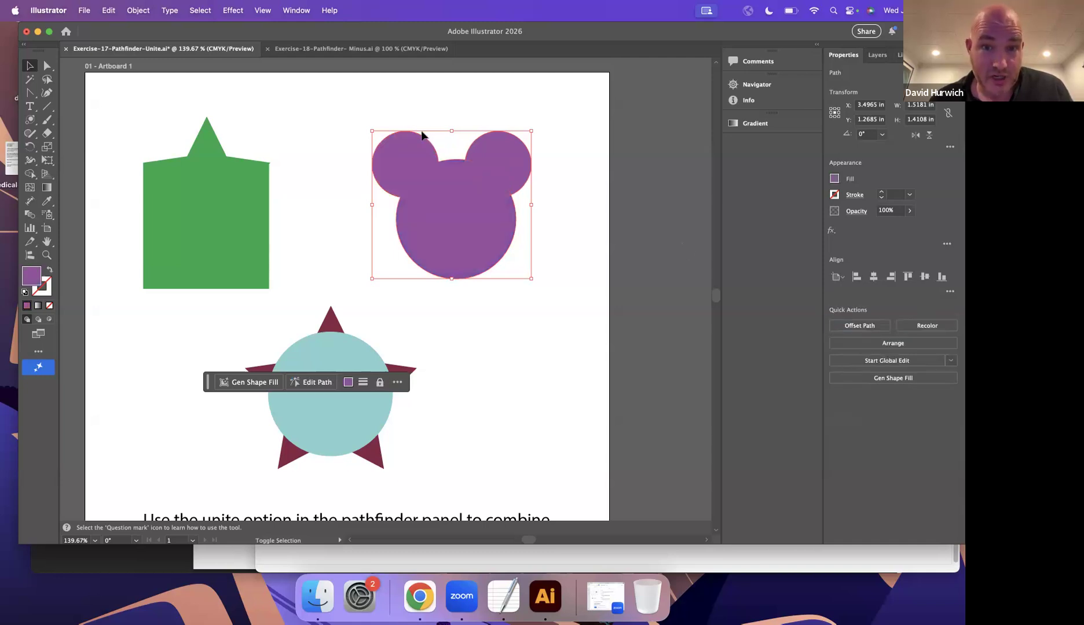
pyautogui.click(104, 95)
# Reshape the united purple shape by pulling two anchor points from its upper edge down into its body.
pyautogui.click(48, 66)
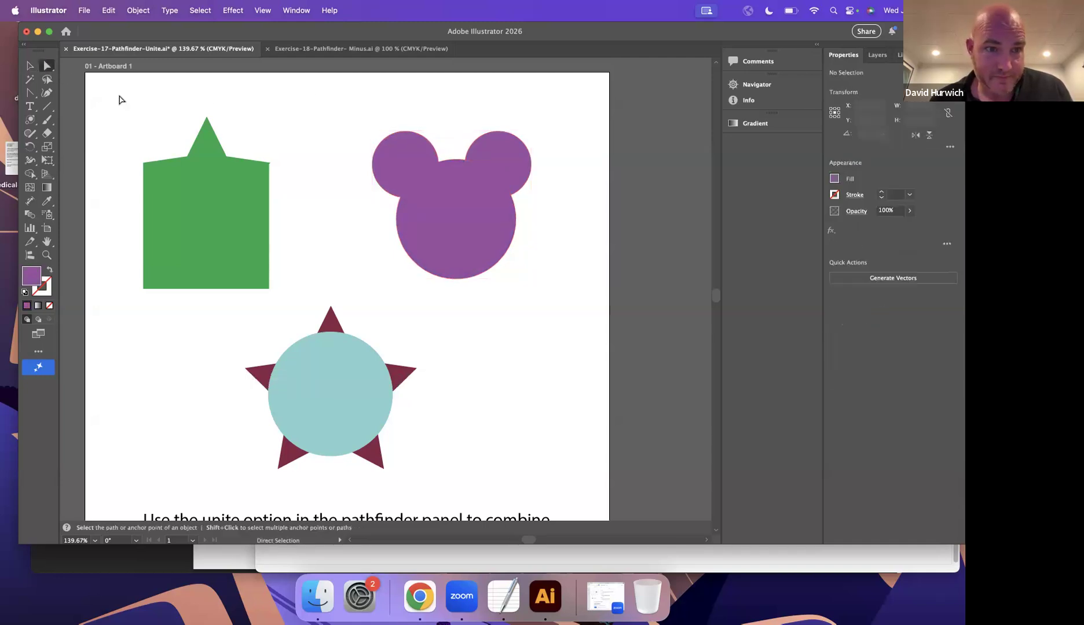
pyautogui.click(386, 138)
pyautogui.moveTo(405, 131); pyautogui.dragTo(455, 252)
pyautogui.moveTo(464, 160); pyautogui.dragTo(485, 242)
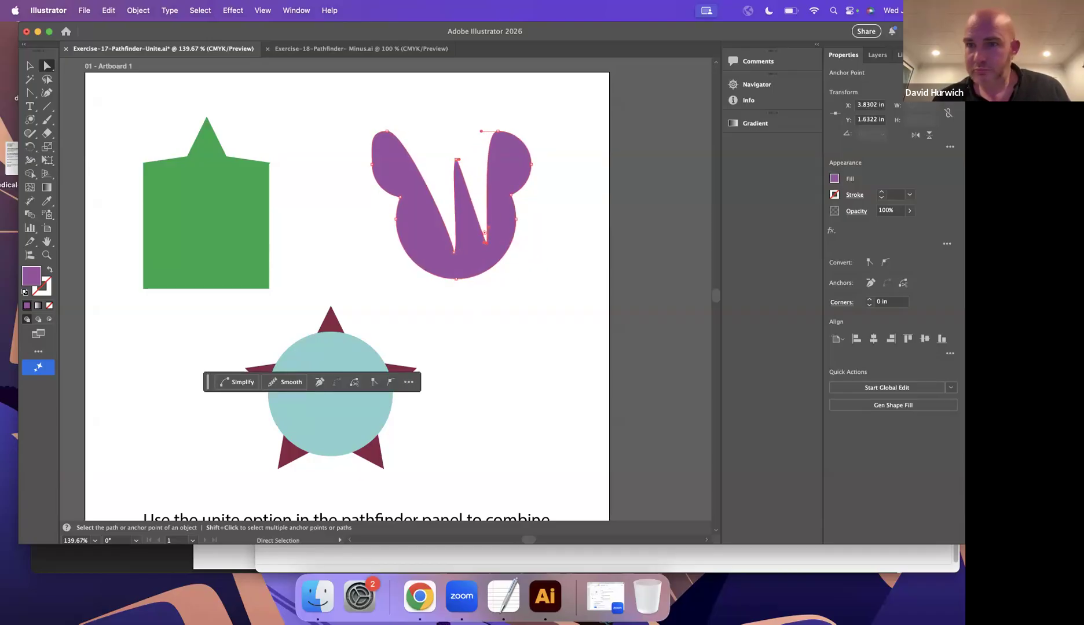
# Check the path order in the unite 2 layer and unite the teal circle with the maroon star.
pyautogui.click(877, 55)
pyautogui.click(859, 117)
pyautogui.click(832, 129)
pyautogui.click(833, 128)
pyautogui.click(28, 66)
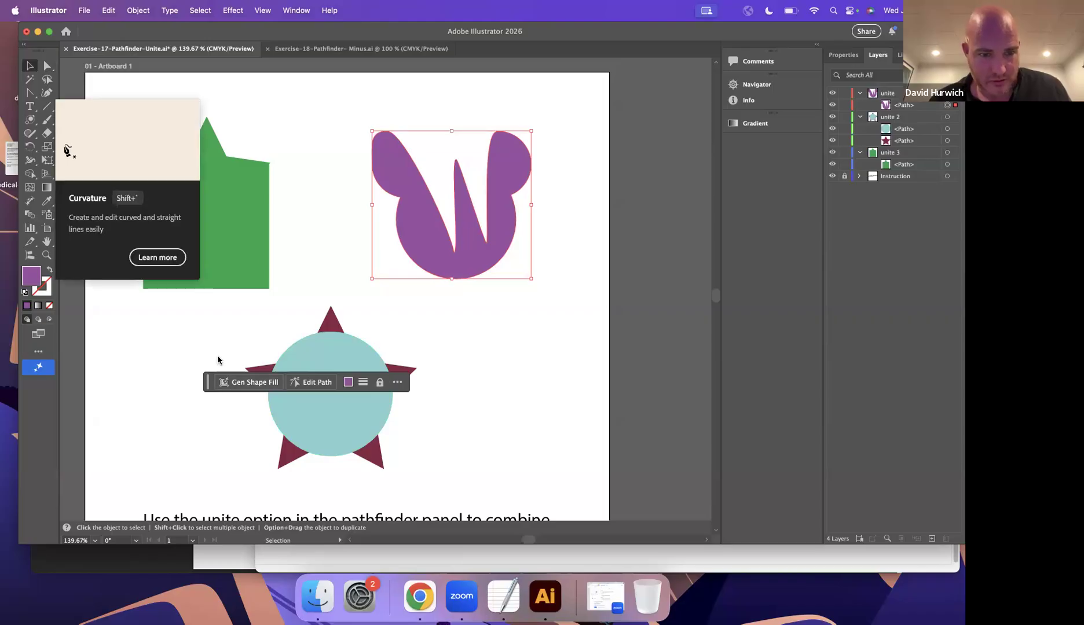
pyautogui.click(301, 399)
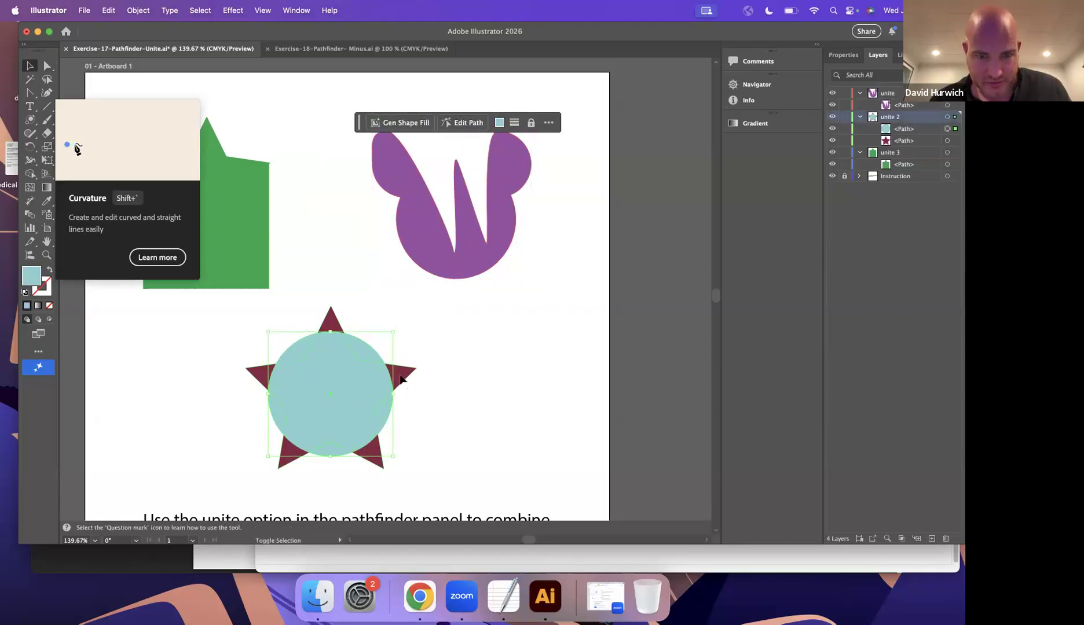
pyautogui.keyDown('shift'); pyautogui.click(401, 380); pyautogui.keyUp('shift')
pyautogui.click(843, 54)
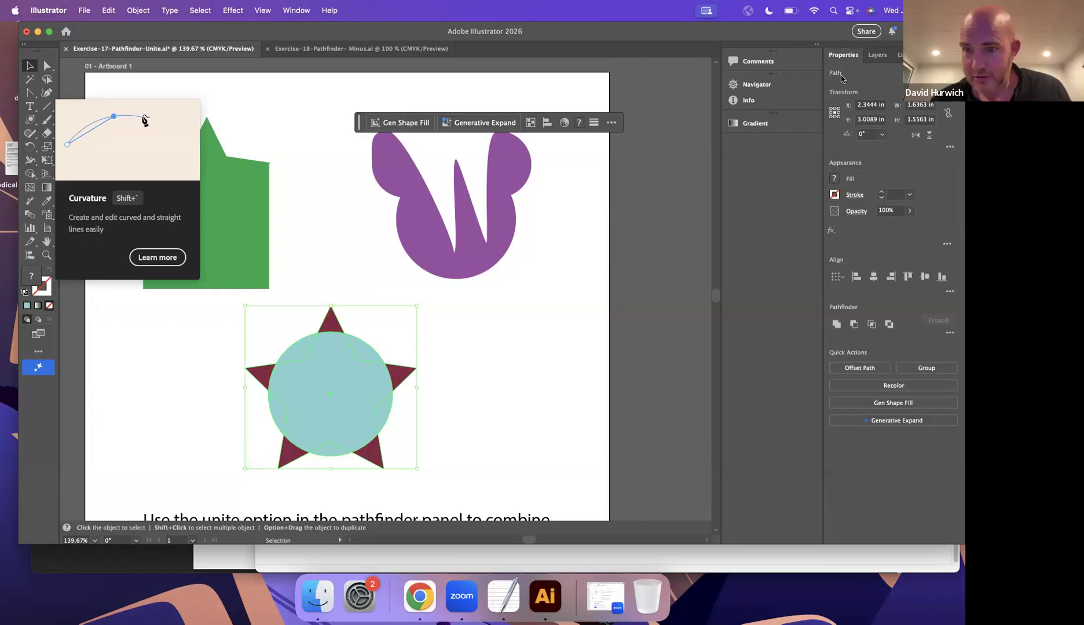
pyautogui.click(838, 326)
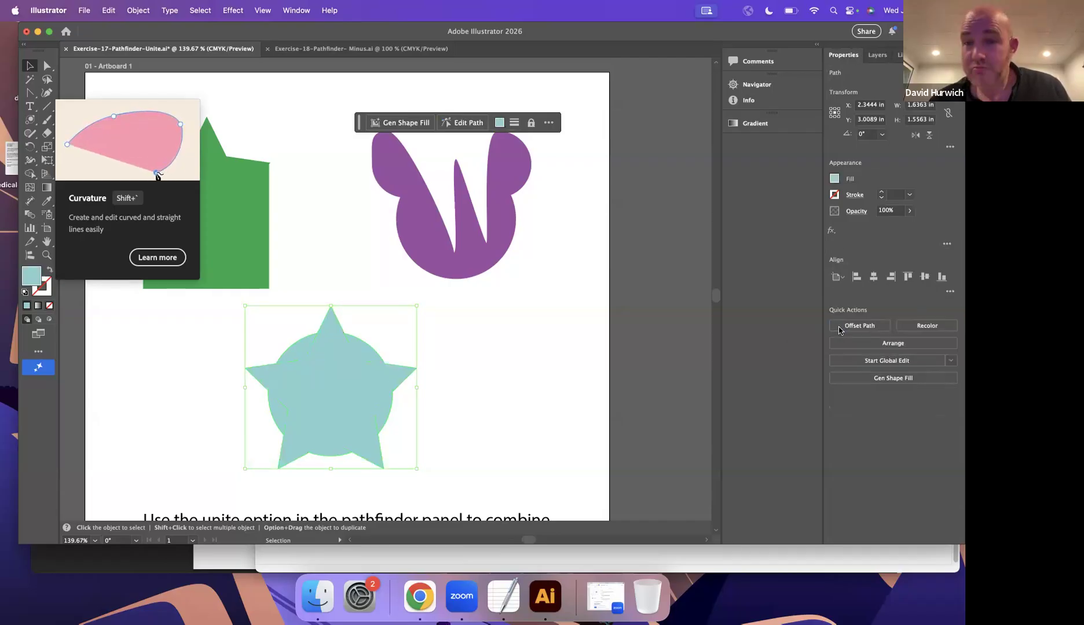
# Pull the two side tips of the united teal star shape into its body and place the shape beneath the green one.
pyautogui.moveTo(327, 413); pyautogui.dragTo(297, 416)
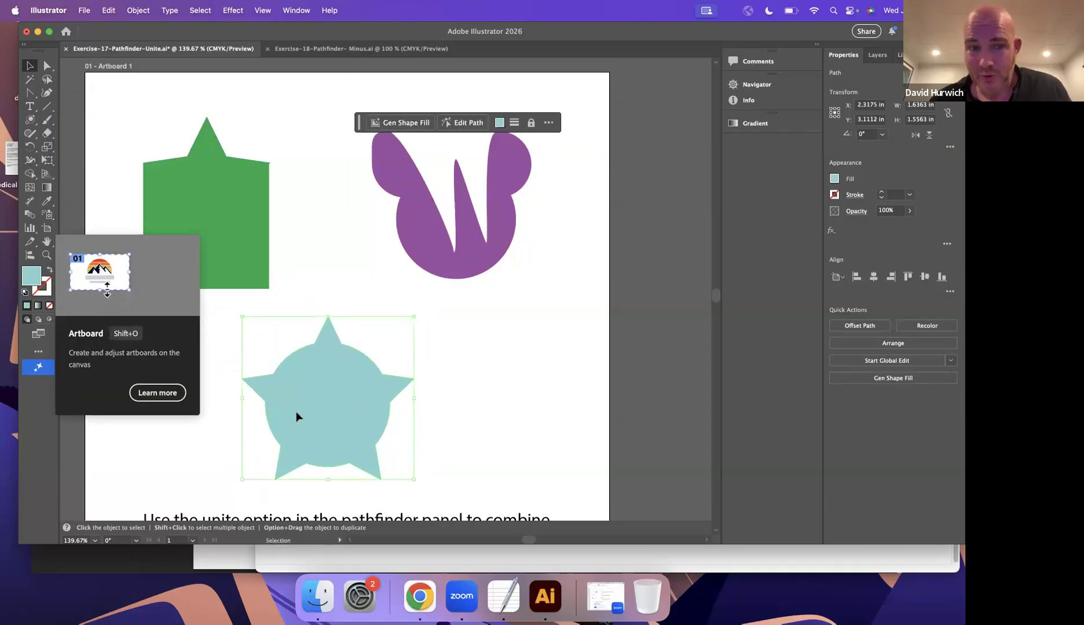
pyautogui.click(112, 87)
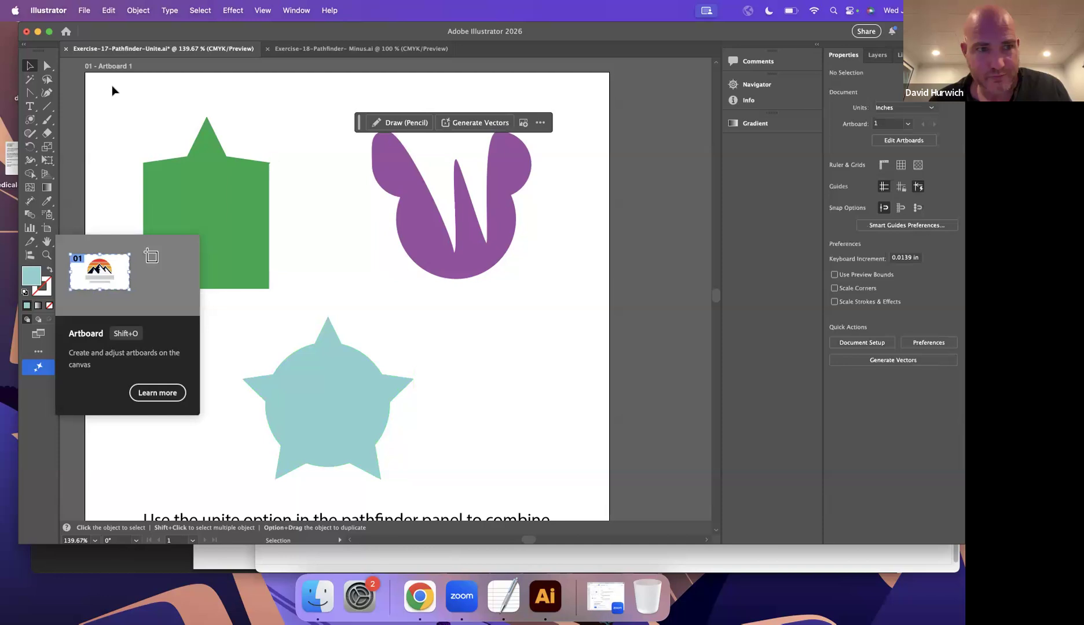
pyautogui.click(47, 66)
pyautogui.click(359, 405)
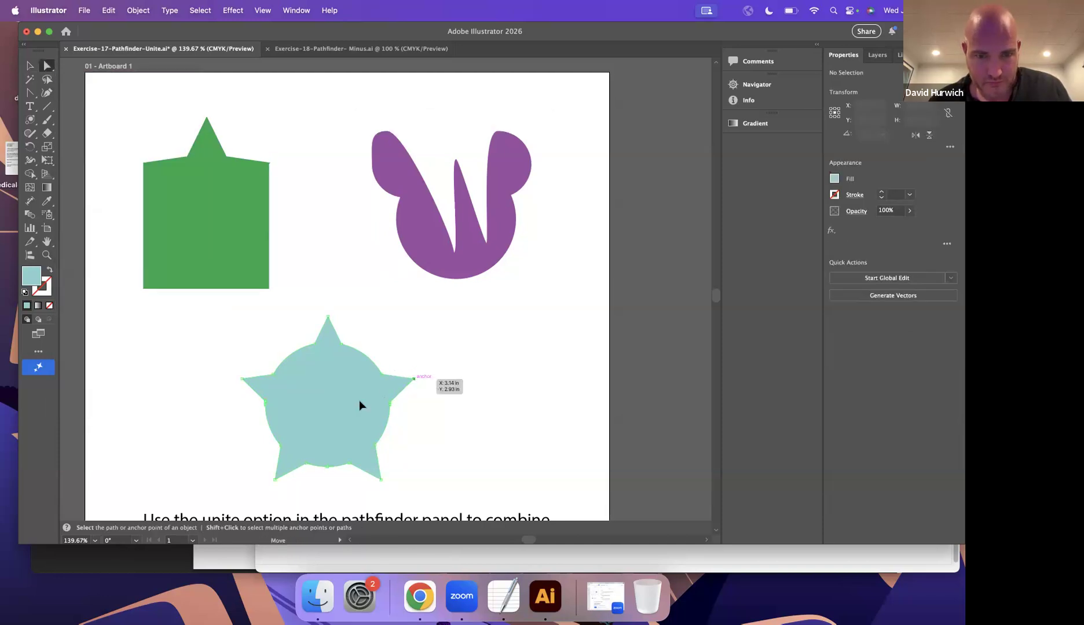
pyautogui.moveTo(413, 379); pyautogui.dragTo(319, 411)
pyautogui.moveTo(242, 379); pyautogui.dragTo(339, 403)
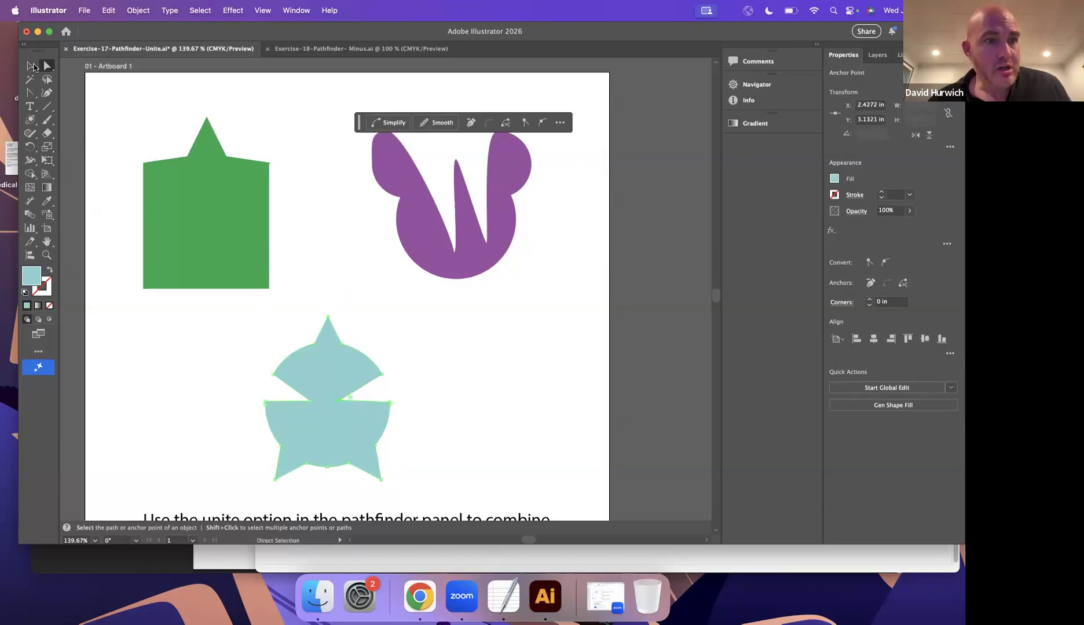
pyautogui.press('v')
pyautogui.moveTo(310, 380); pyautogui.dragTo(169, 383)
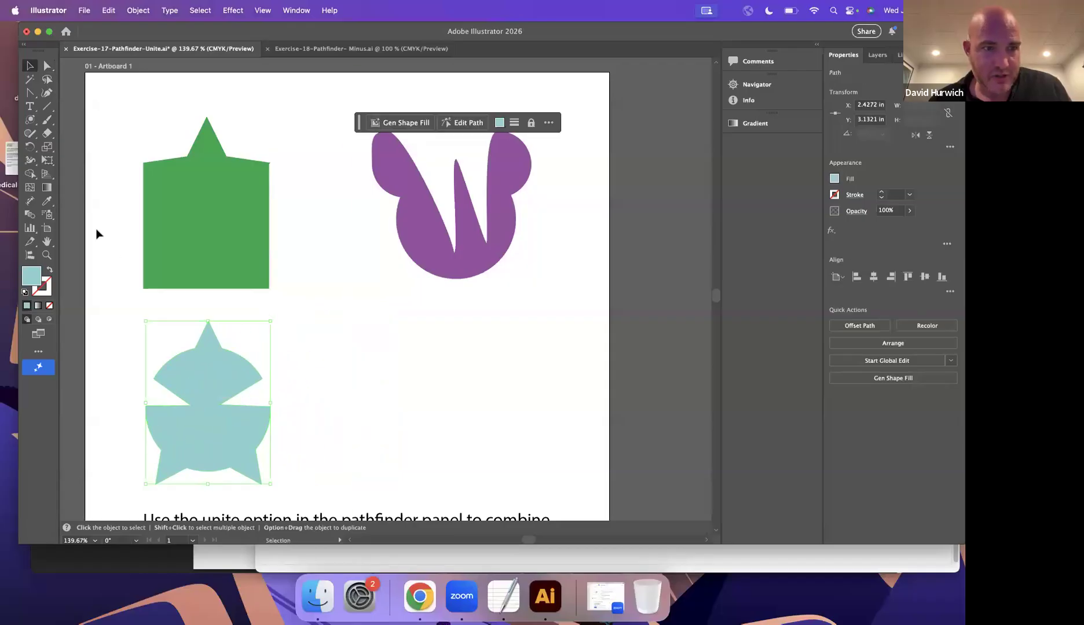
# Draw three overlapping teal rectangles beneath the purple shape, including squares about 0.76 in and 0.81 in wide.
pyautogui.click(31, 119)
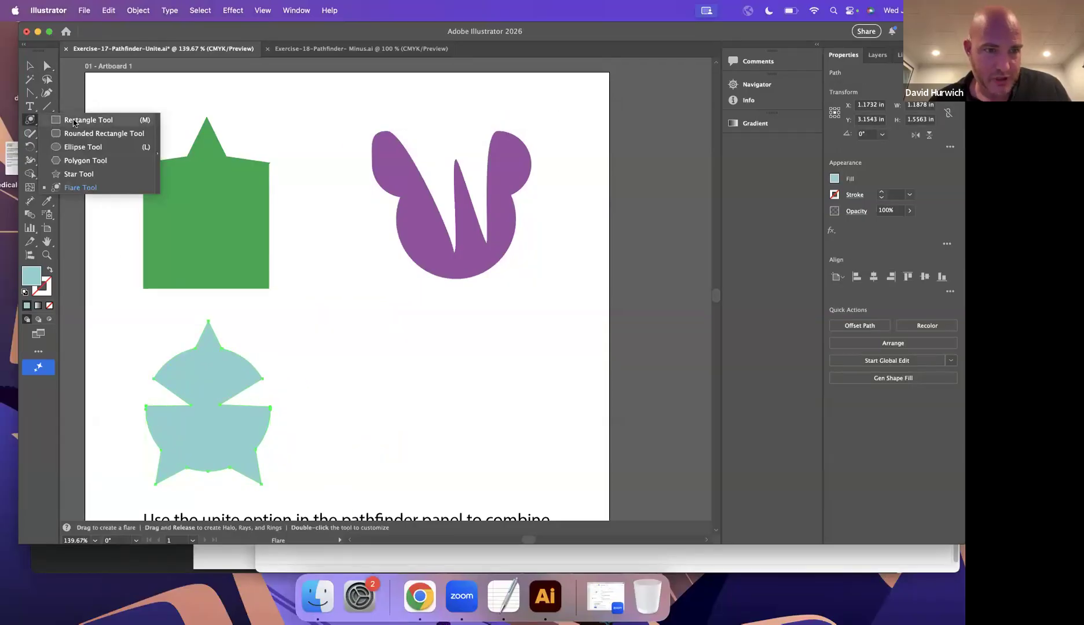
pyautogui.click(73, 122)
pyautogui.moveTo(398, 327); pyautogui.dragTo(479, 408)
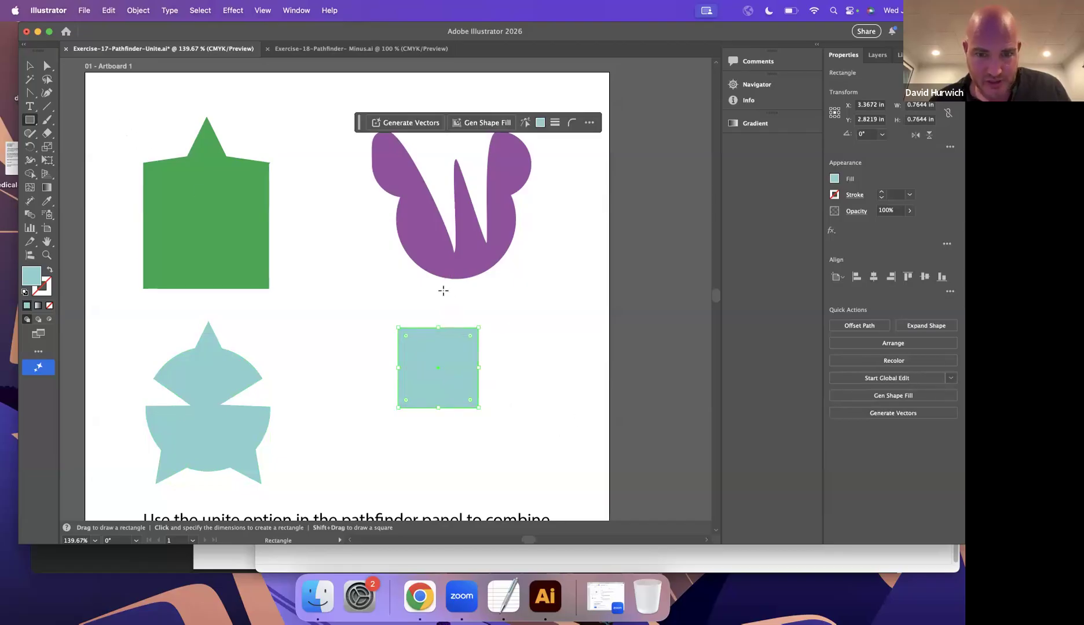
pyautogui.moveTo(441, 289); pyautogui.dragTo(525, 374)
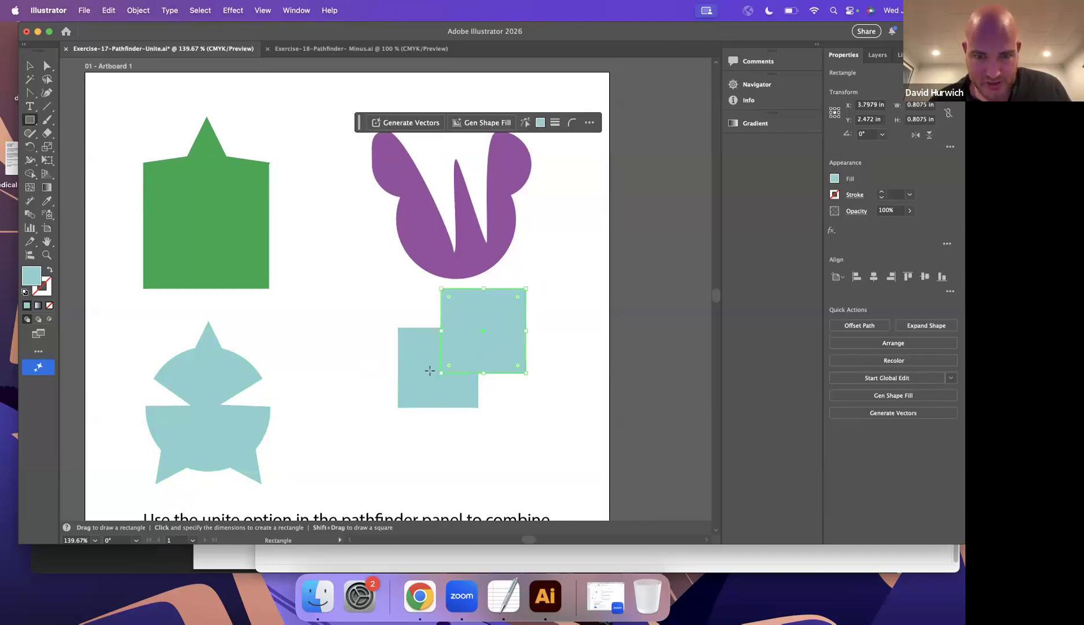
pyautogui.moveTo(358, 370); pyautogui.dragTo(454, 466)
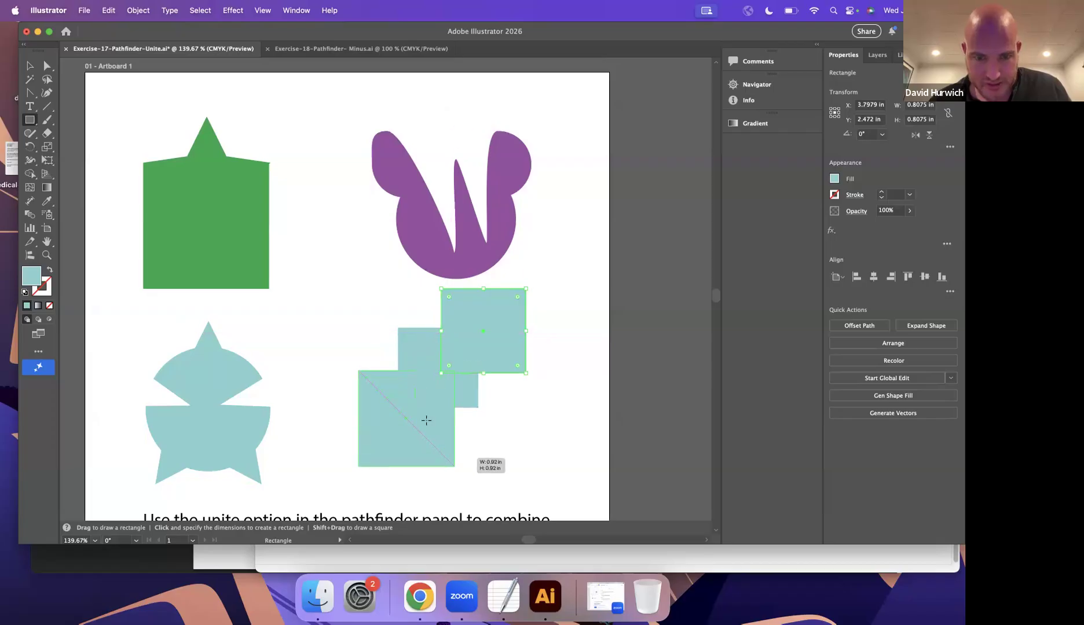
pyautogui.moveTo(426, 420); pyautogui.dragTo(427, 438)
# Draw a teal ellipse about 0.96 by 0.61 in and place two of these ellipses overlapping the rectangles.
pyautogui.moveTo(32, 122); pyautogui.dragTo(87, 146)
pyautogui.moveTo(298, 280); pyautogui.dragTo(398, 343)
pyautogui.click(29, 69)
pyautogui.moveTo(347, 317); pyautogui.dragTo(450, 429)
# Unite the overlapping teal rectangles and ellipses into one shape and shift it slightly.
pyautogui.moveTo(367, 460); pyautogui.dragTo(368, 461)
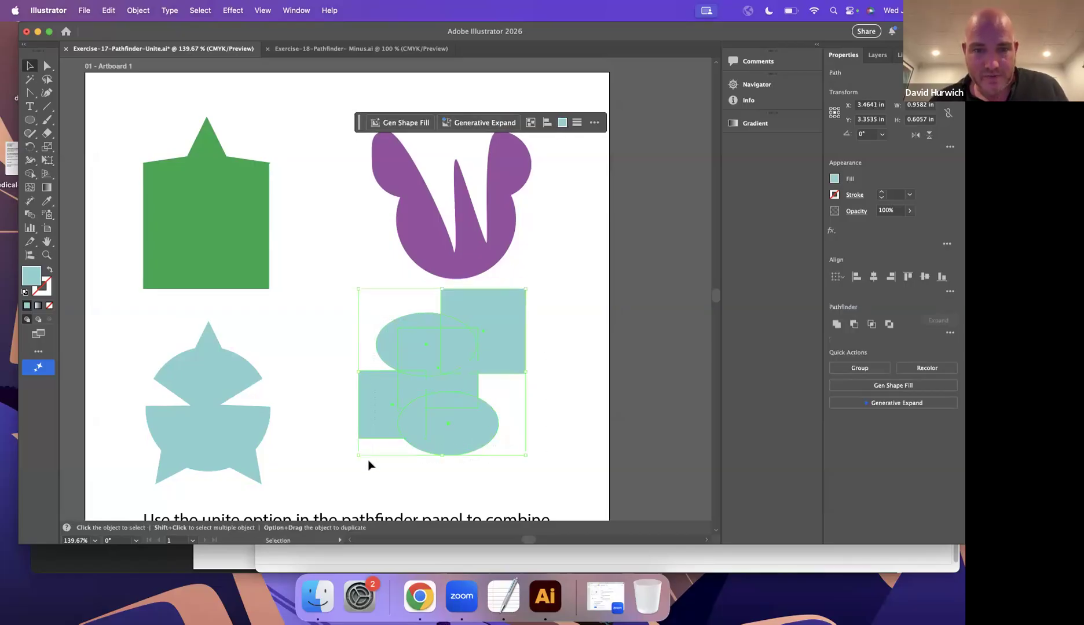
pyautogui.click(834, 323)
pyautogui.click(583, 343)
pyautogui.moveTo(426, 392); pyautogui.dragTo(485, 386)
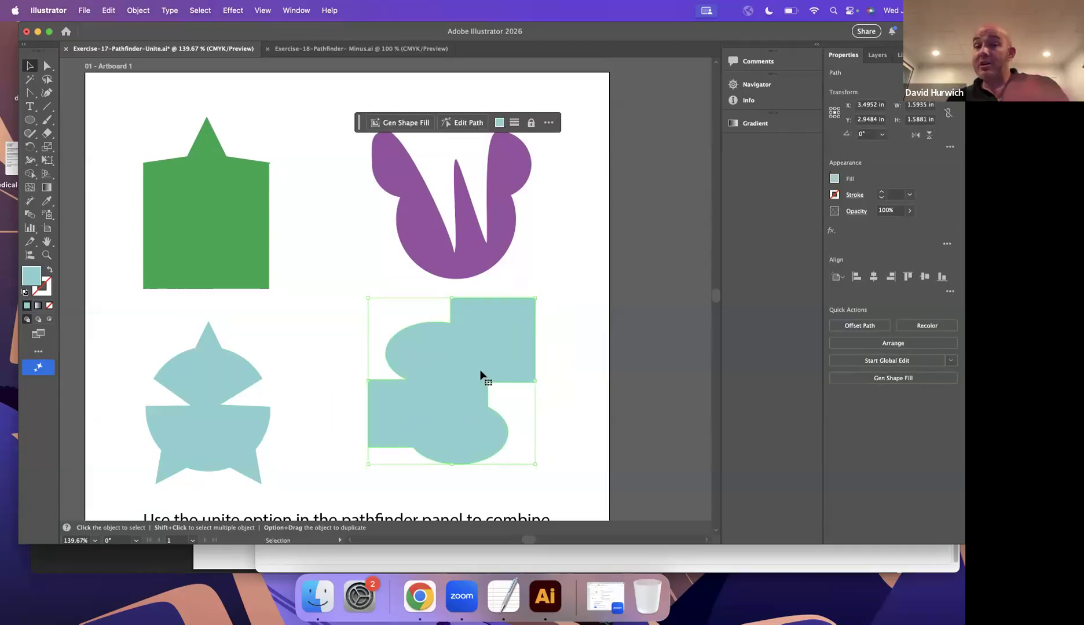
# Switch to the Exercise-18 Pathfinder Minus document and hide the Minus 2 and Minus 3 layers.
pyautogui.click(348, 48)
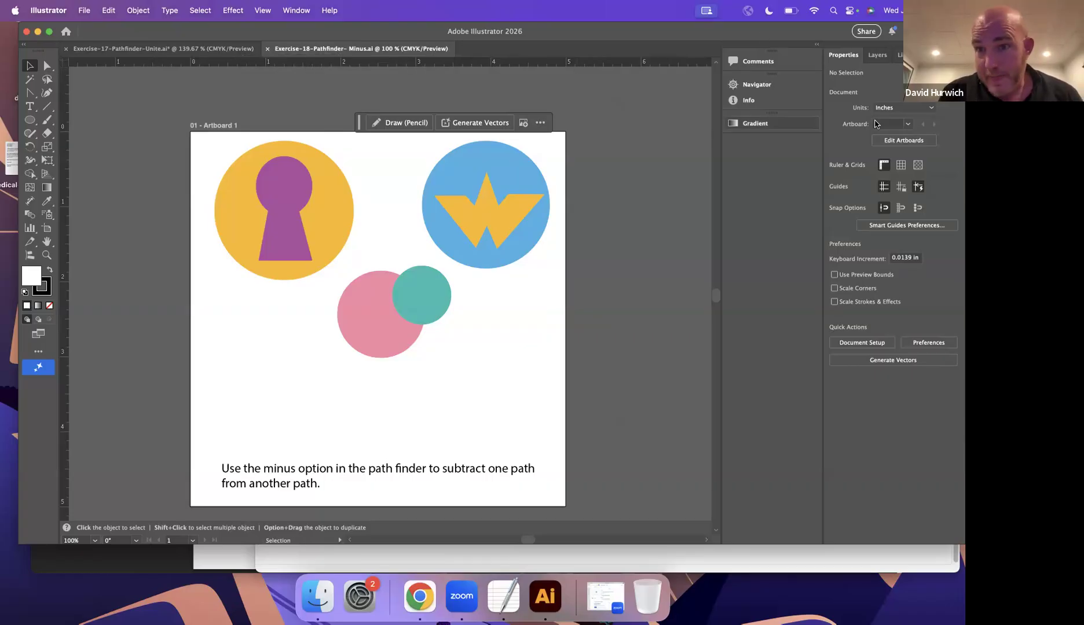
pyautogui.click(877, 54)
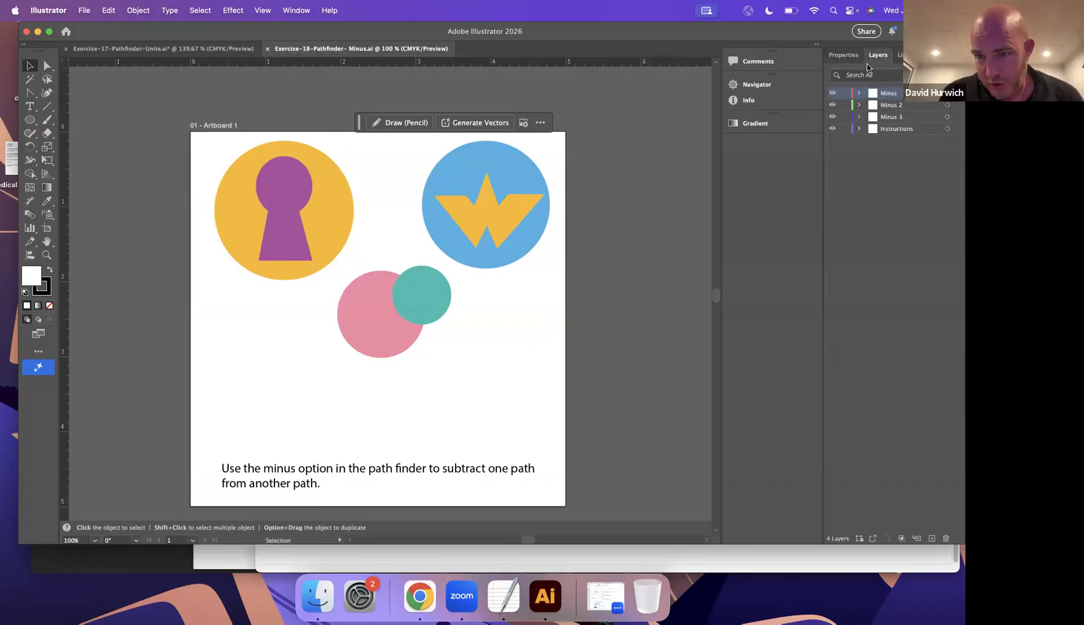
pyautogui.click(832, 106)
pyautogui.click(832, 117)
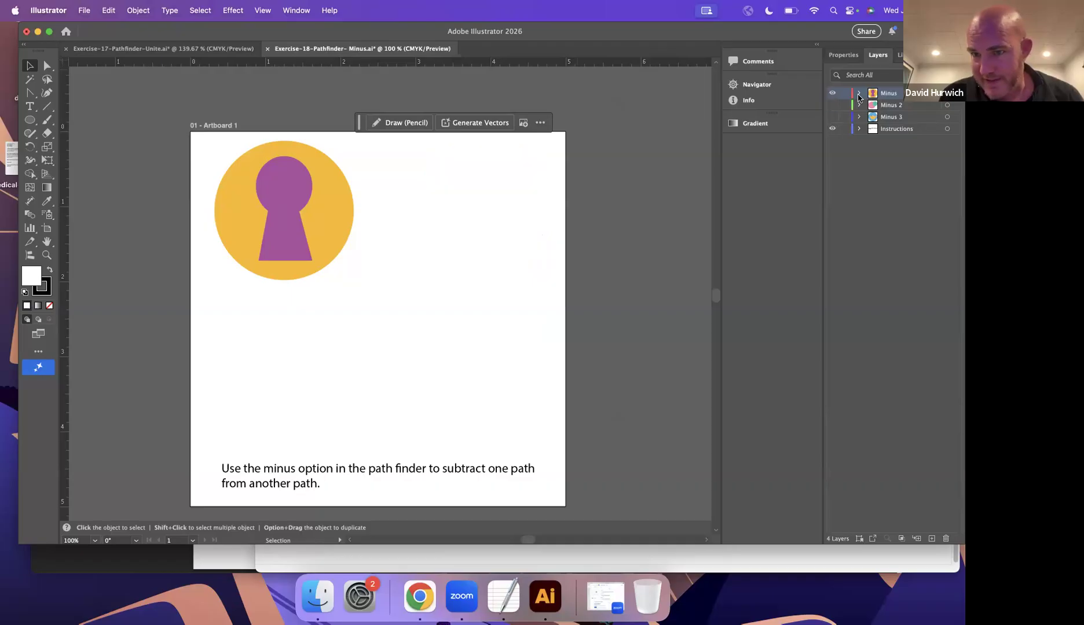
# Check the path order in the Minus layer by hiding and showing the purple keyhole path.
pyautogui.click(859, 94)
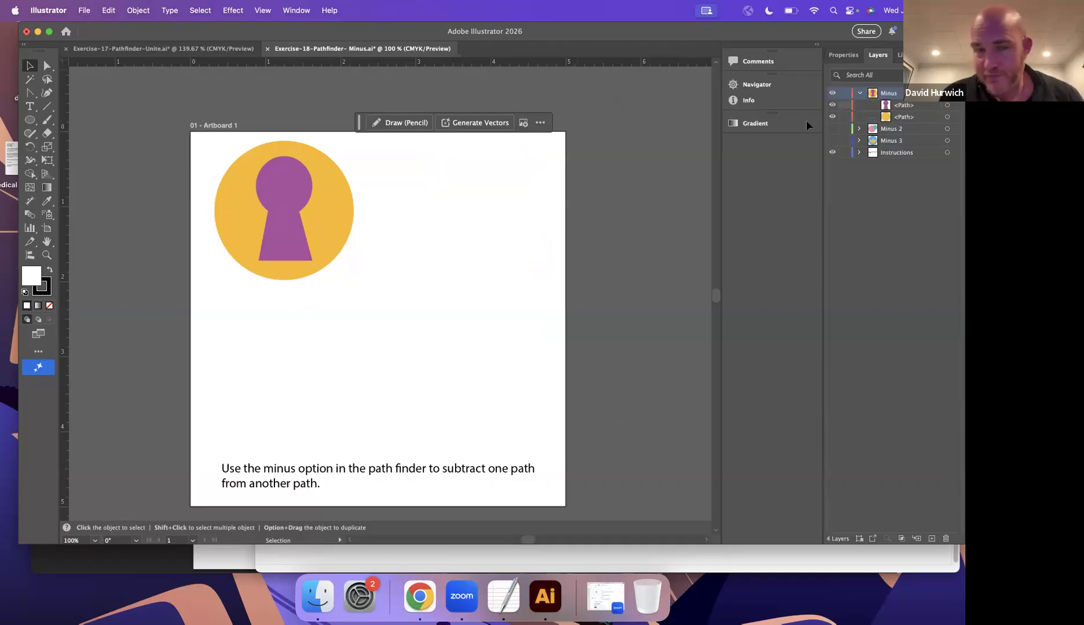
pyautogui.click(831, 105)
pyautogui.click(832, 105)
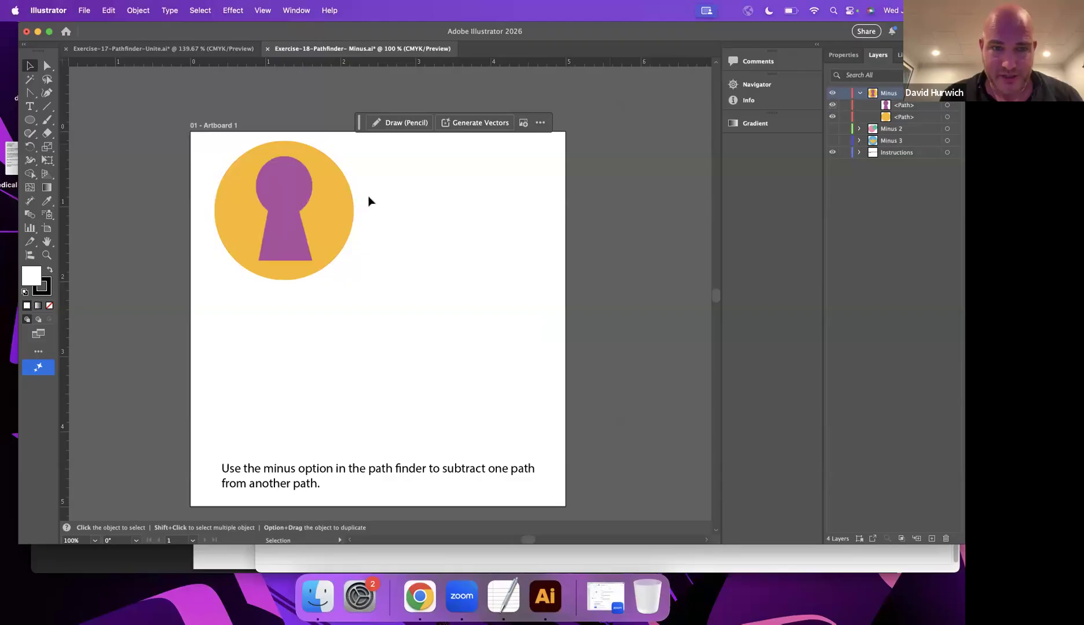
# Subtract the purple keyhole from the yellow circle with Minus Front.
pyautogui.click(285, 173)
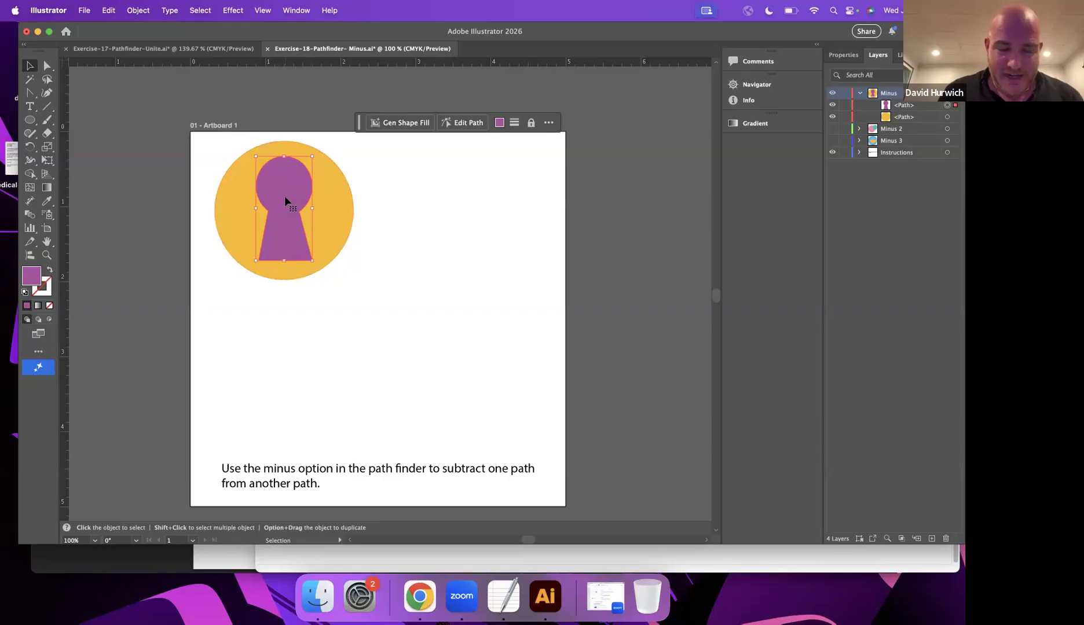
pyautogui.keyDown('shift'); pyautogui.click(338, 200); pyautogui.keyUp('shift')
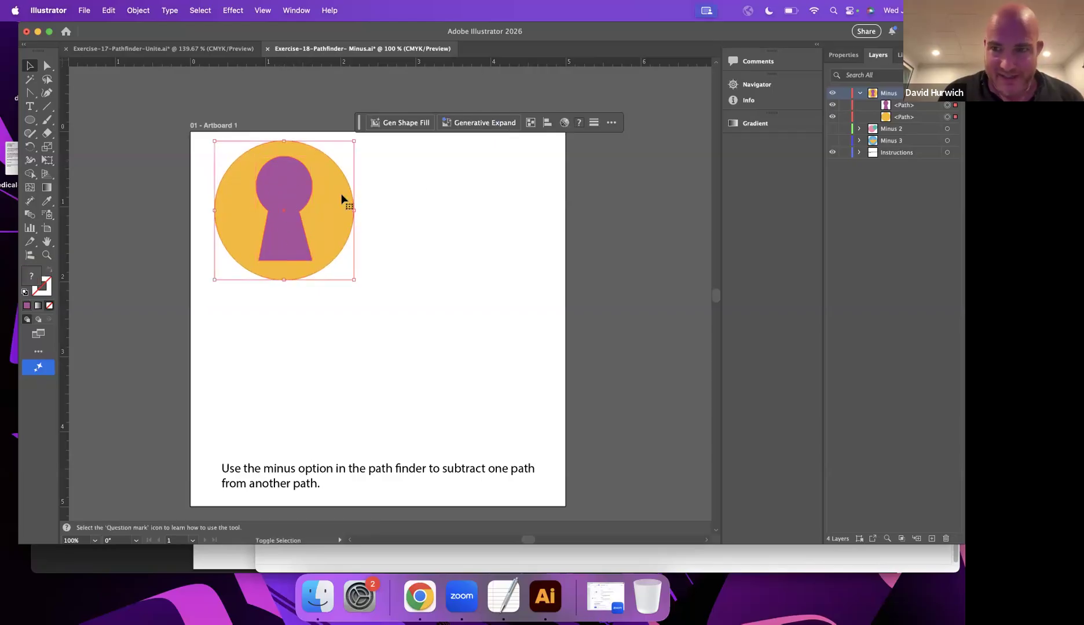
pyautogui.click(843, 55)
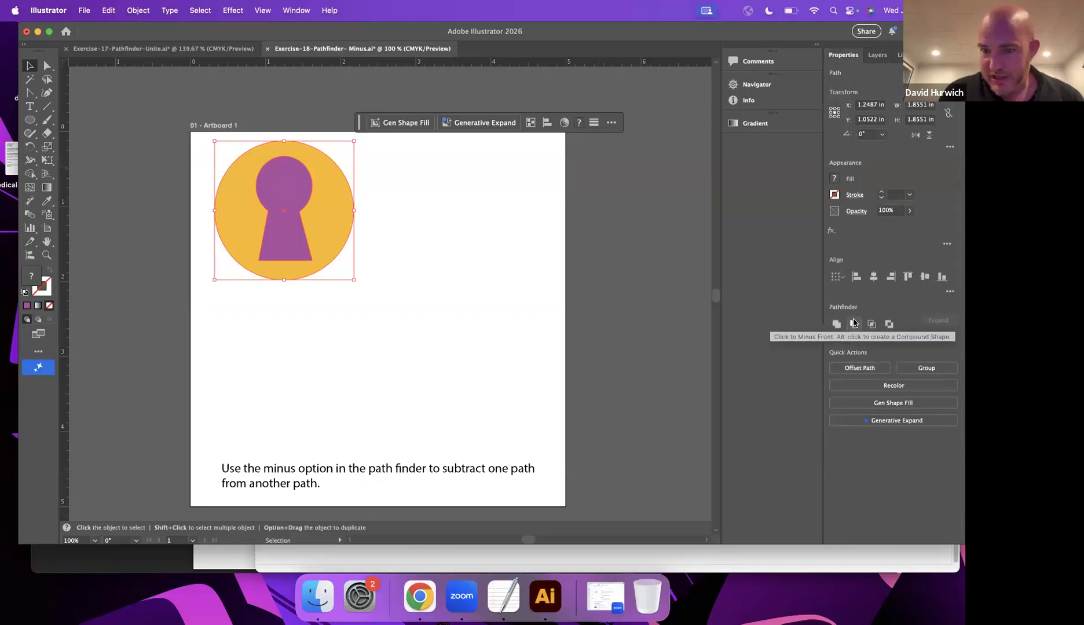
pyautogui.click(854, 323)
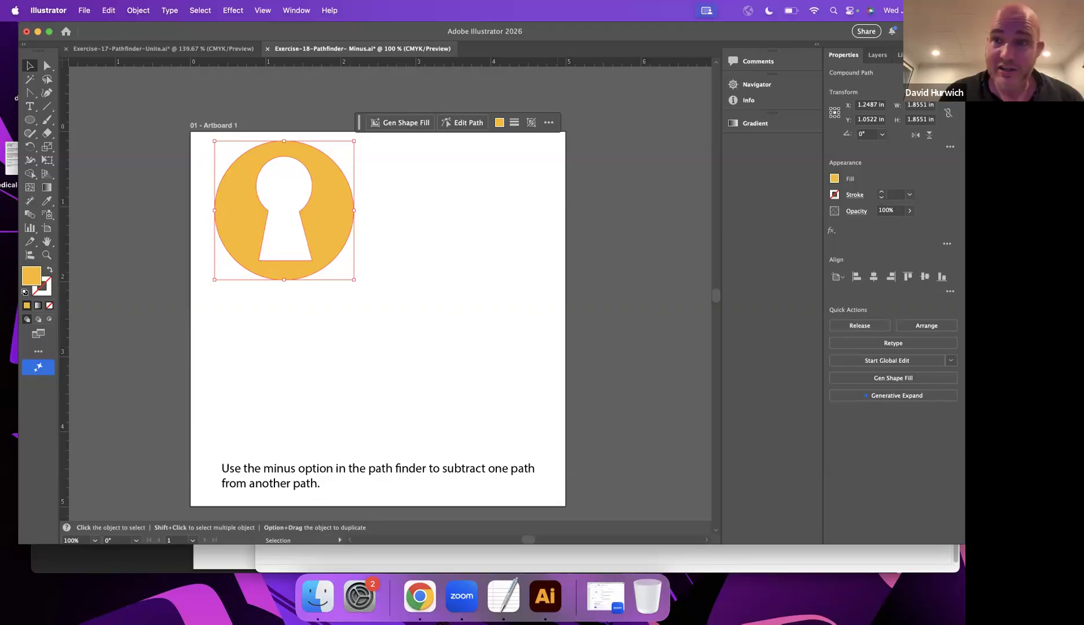
# Show the Minus 2 and Minus 3 layers again and move the yellow keyhole shape slightly to the left.
pyautogui.click(877, 55)
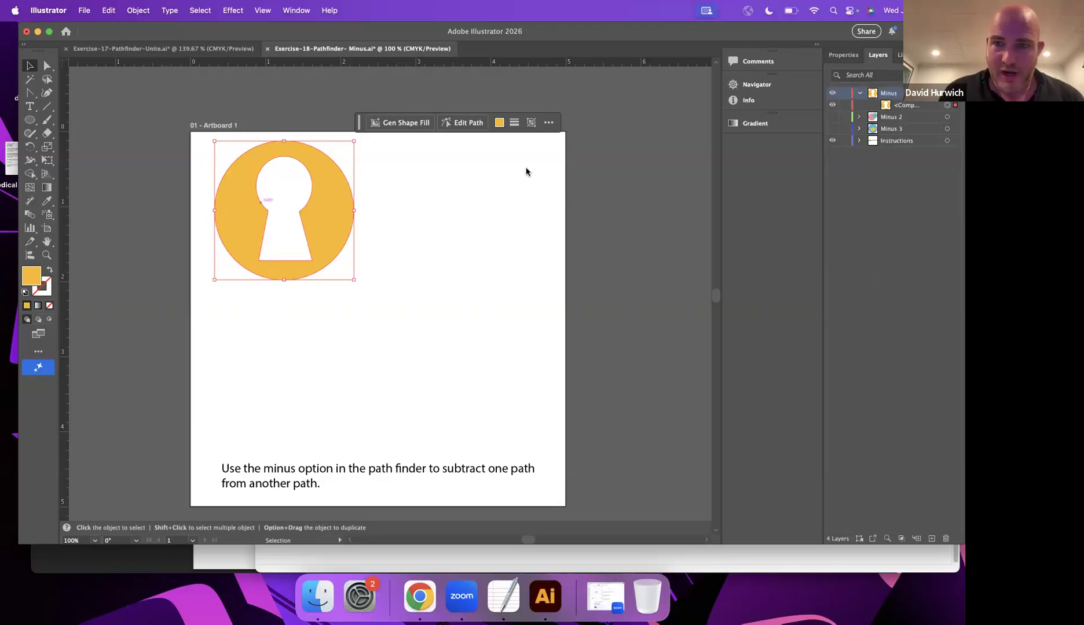
pyautogui.click(832, 117)
pyautogui.click(833, 128)
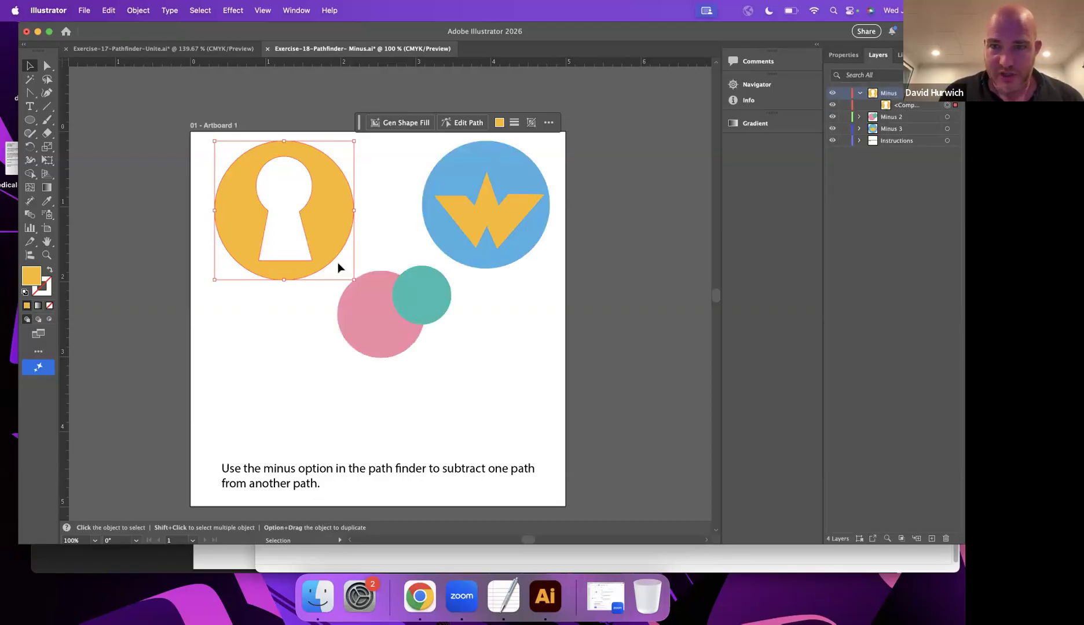
pyautogui.moveTo(338, 195); pyautogui.dragTo(305, 187)
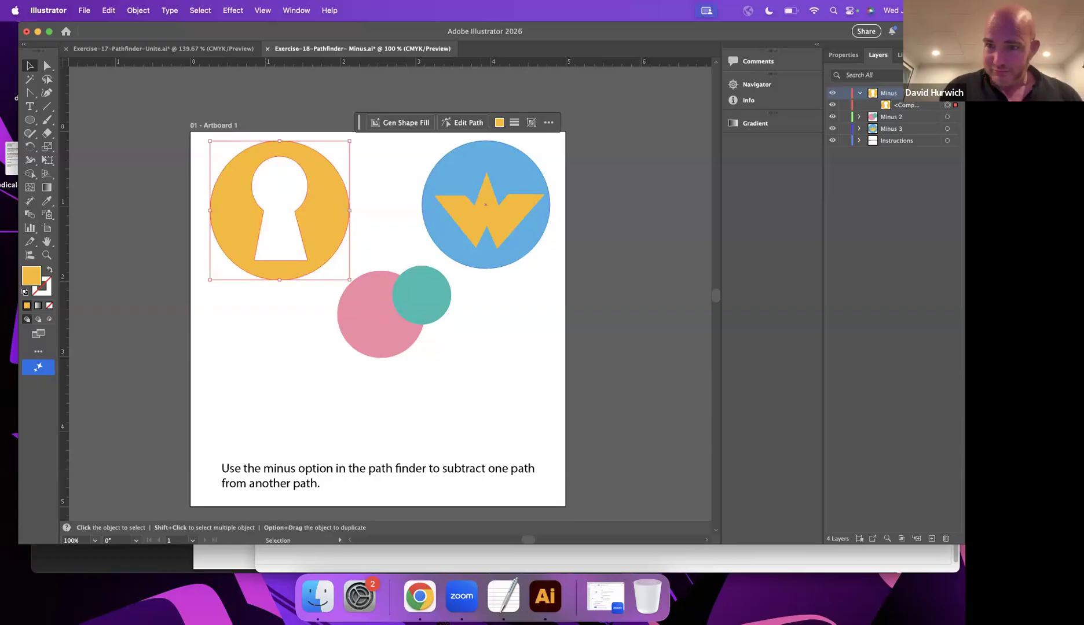
# Check the path order in the Minus 3 layer by hiding and showing its yellow W path.
pyautogui.click(859, 129)
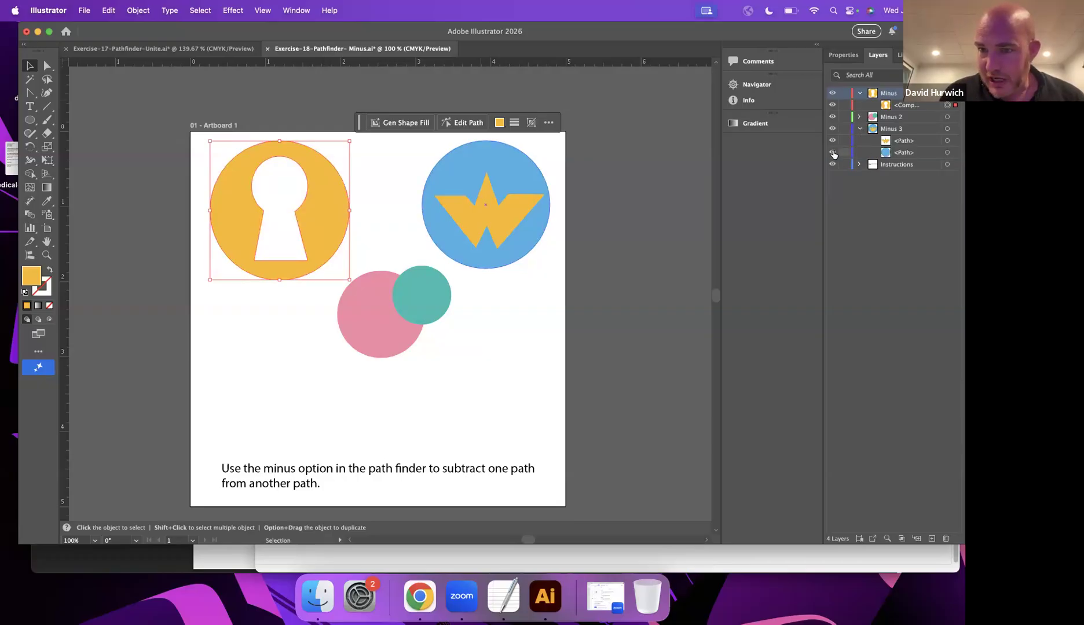
pyautogui.click(833, 140)
pyautogui.click(833, 141)
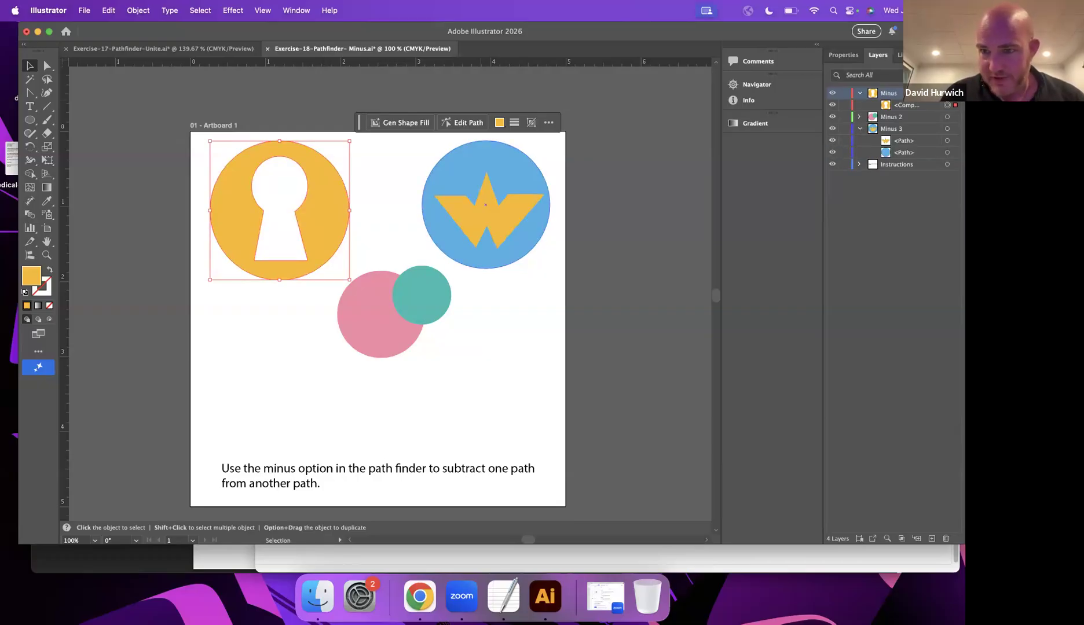
# Subtract the yellow W shape from the blue circle with Minus Front.
pyautogui.click(508, 215)
pyautogui.keyDown('shift'); pyautogui.click(510, 159); pyautogui.keyUp('shift')
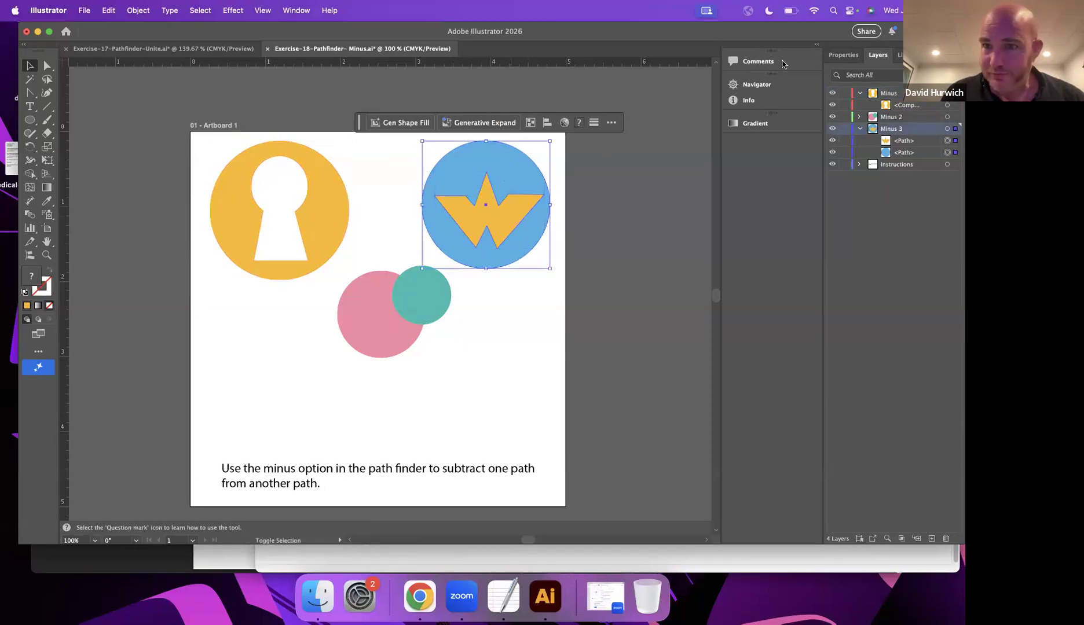
pyautogui.click(843, 54)
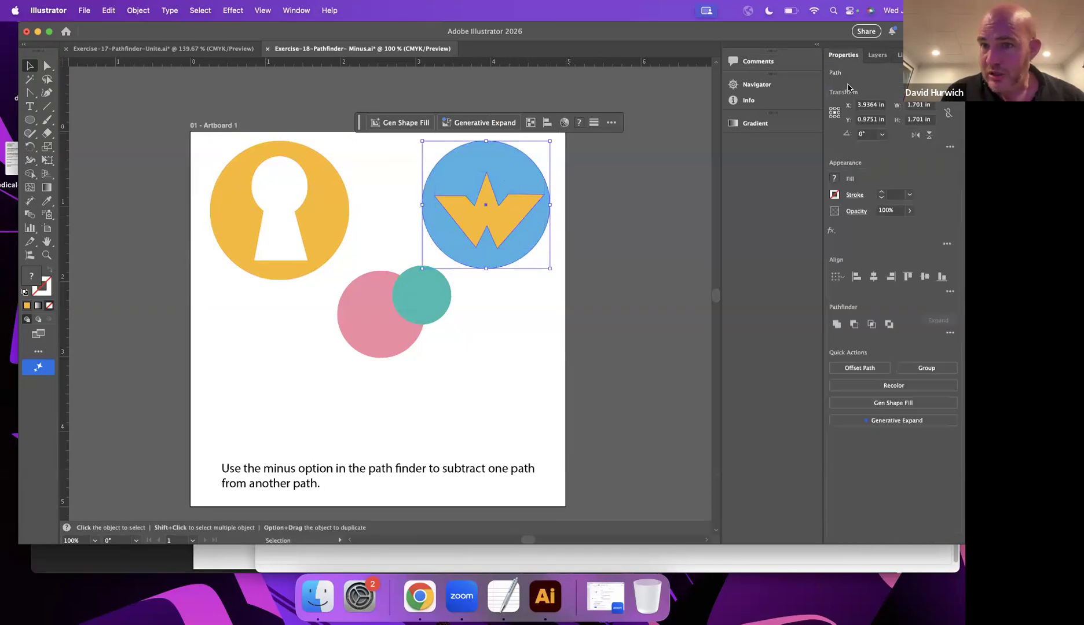
pyautogui.click(853, 324)
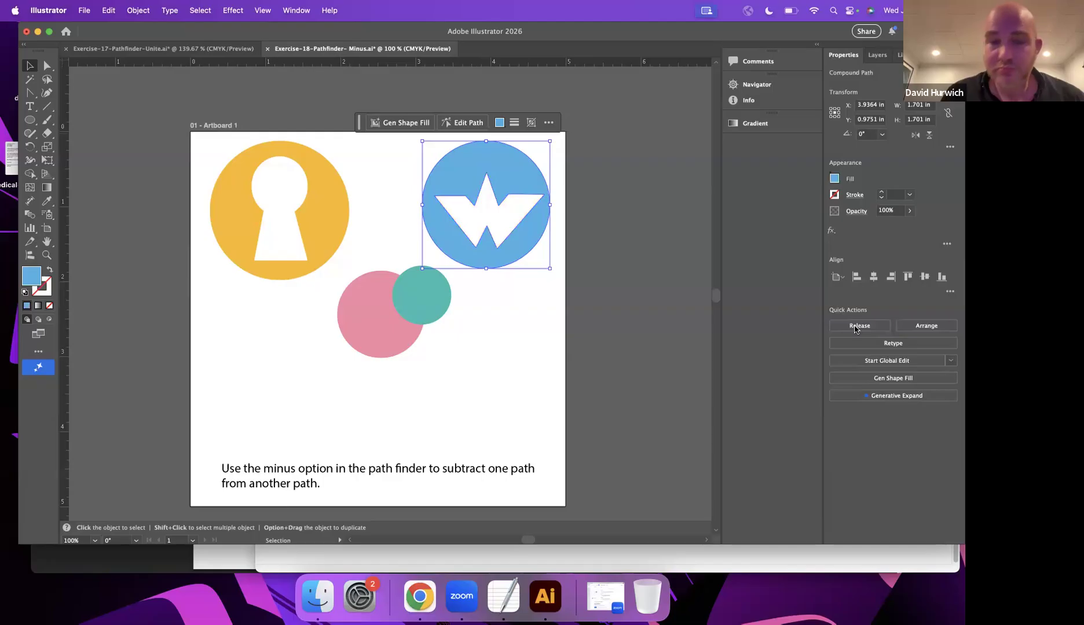
# Move the blue compound path into the Minus layer and shift the shape slightly up and left on the artboard.
pyautogui.click(877, 55)
pyautogui.moveTo(908, 142); pyautogui.dragTo(898, 97)
pyautogui.moveTo(453, 179)
pyautogui.mouseDown()
pyautogui.moveTo(253, 181)
pyautogui.moveTo(368, 271)
pyautogui.moveTo(447, 173)
pyautogui.mouseUp()
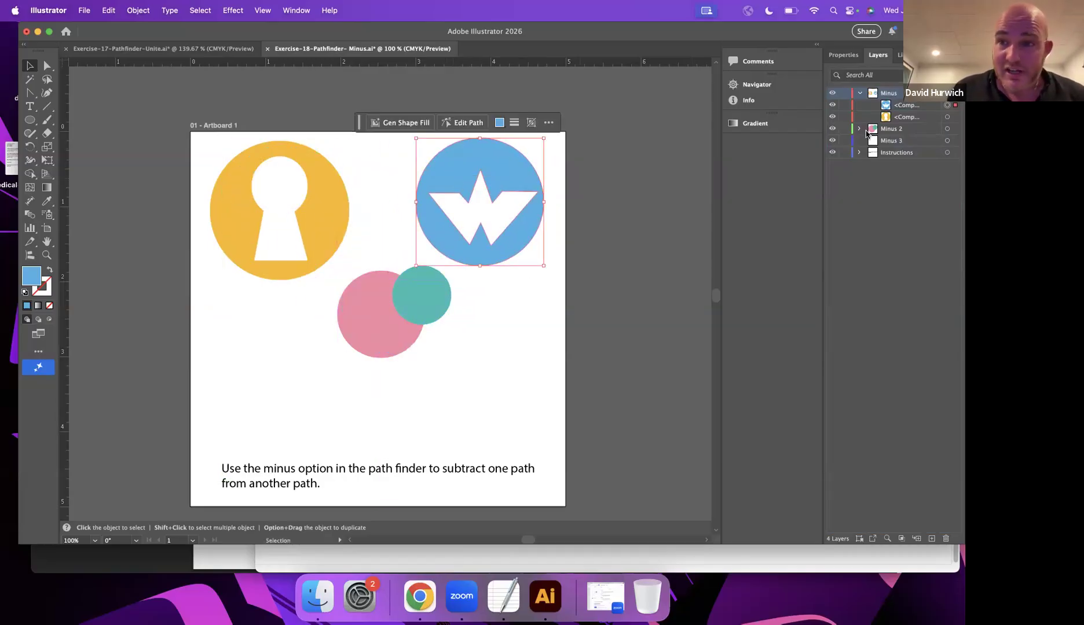
# Check the path order in the Minus 2 layer by hiding and showing the teal circle's path.
pyautogui.click(860, 129)
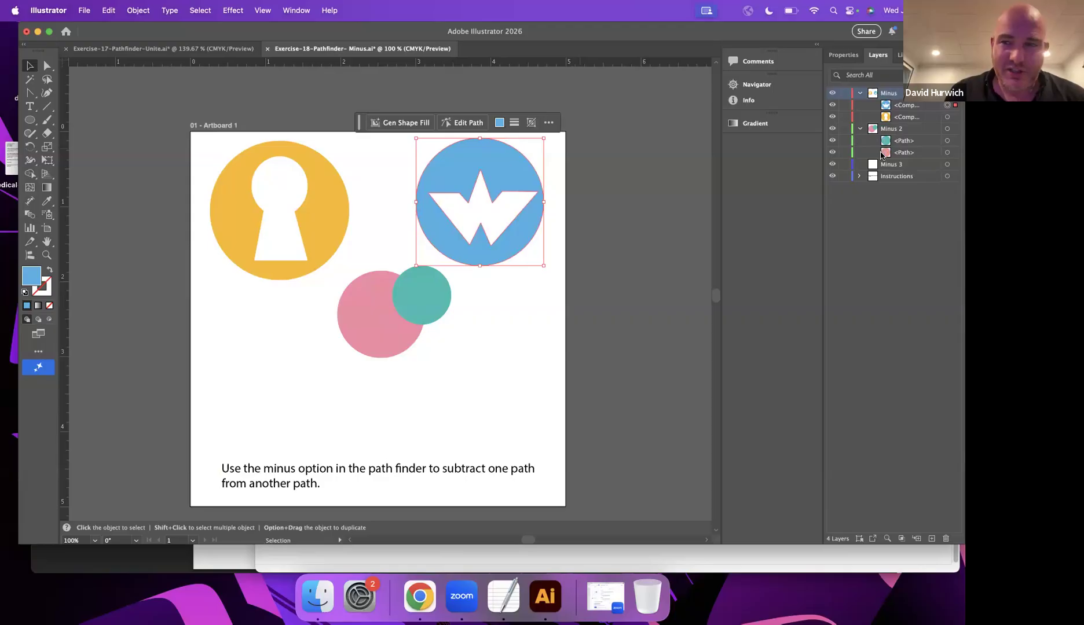
pyautogui.click(833, 145)
pyautogui.click(833, 145)
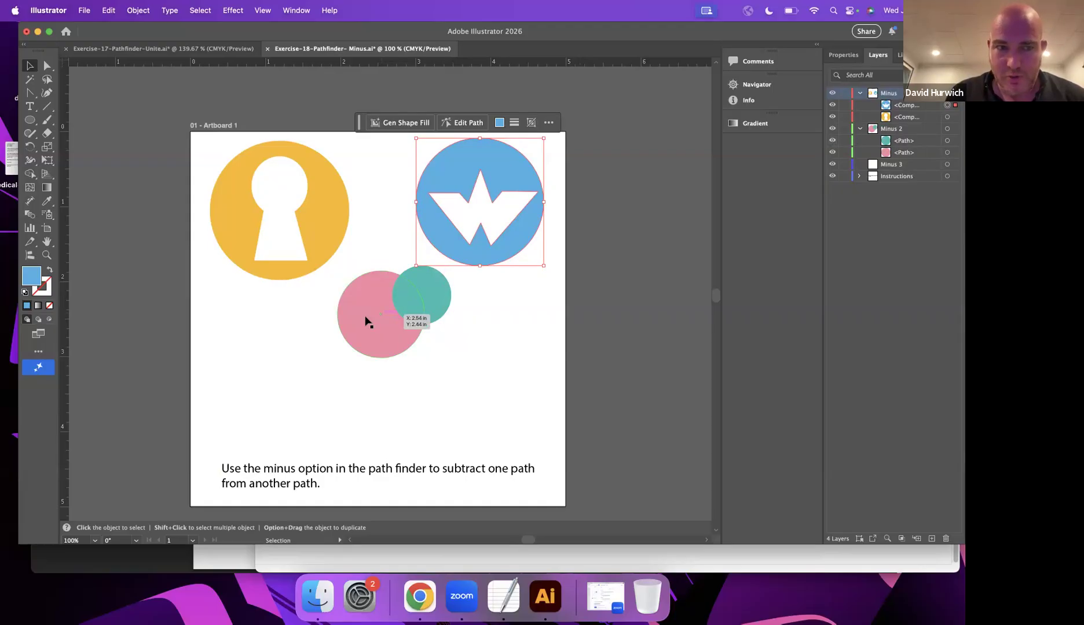
# Subtract the small teal circle from the pink circle with Minus Front and clear the selection.
pyautogui.click(407, 313)
pyautogui.keyDown('shift'); pyautogui.click(367, 333); pyautogui.keyUp('shift')
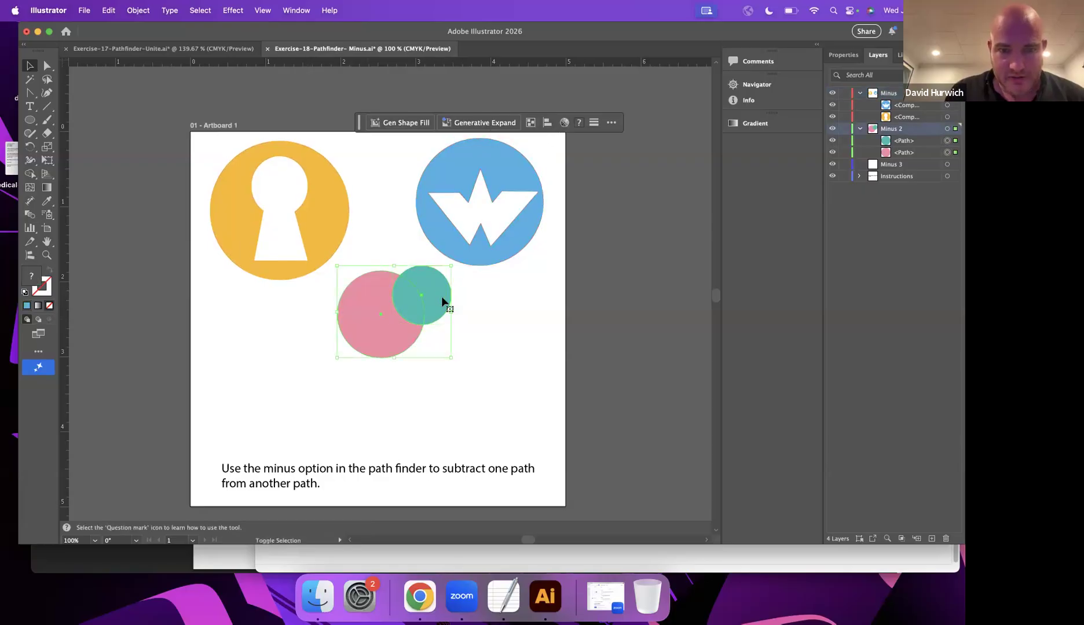
pyautogui.click(842, 56)
pyautogui.click(854, 324)
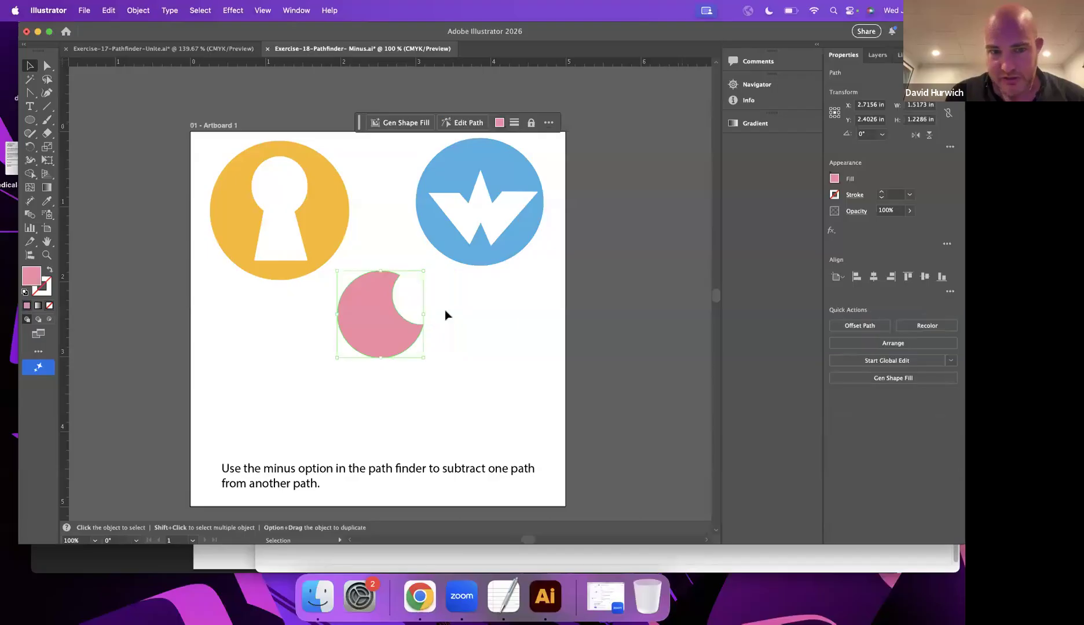
pyautogui.press('super+shift+a')
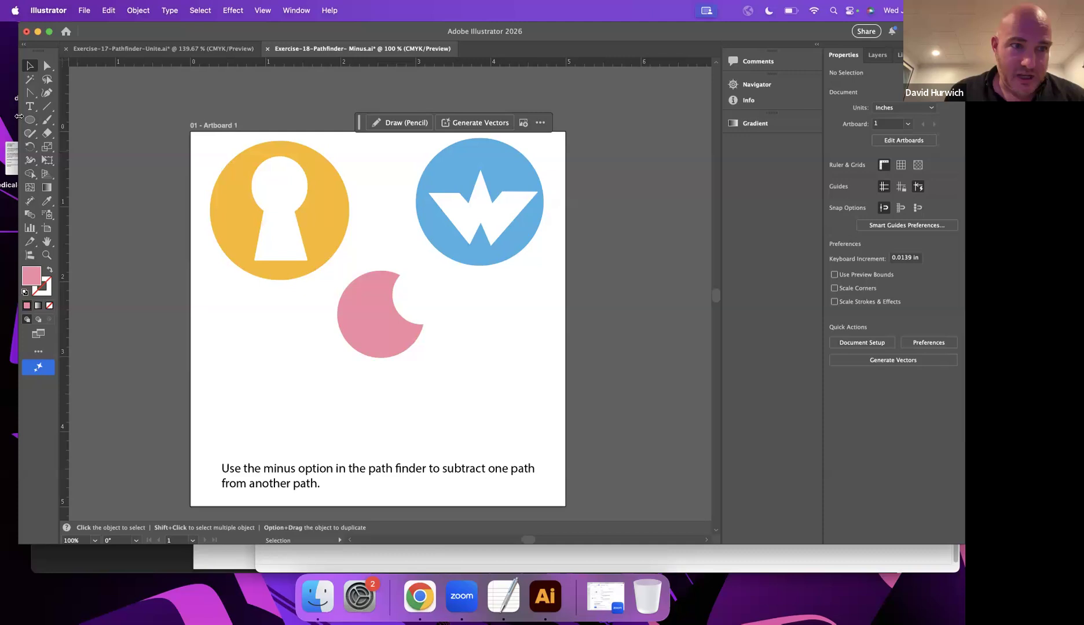
# Create a five-pointed star with a Radius 2 of 0.1 in below the yellow keyhole circle.
pyautogui.click(30, 120)
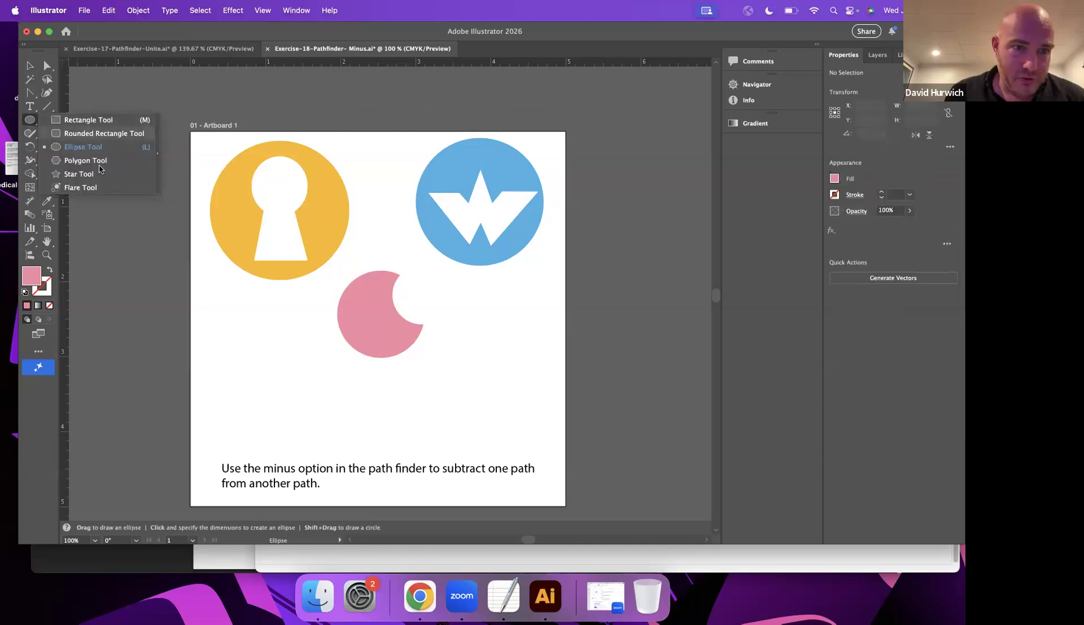
pyautogui.click(79, 173)
pyautogui.moveTo(317, 375); pyautogui.dragTo(290, 335)
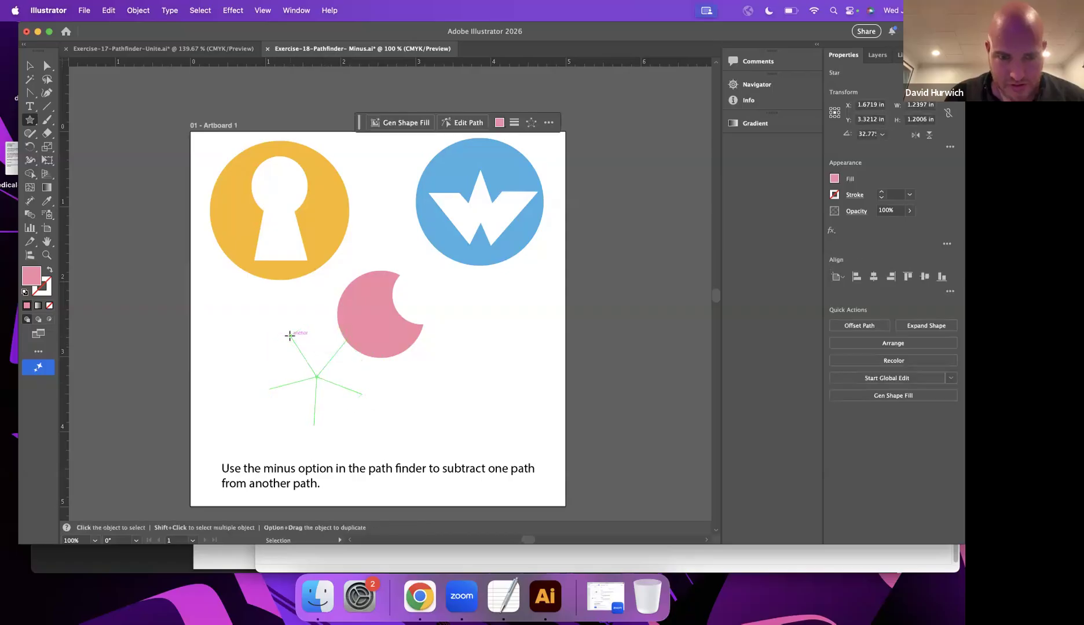
pyautogui.press('super+z')
pyautogui.click(286, 336)
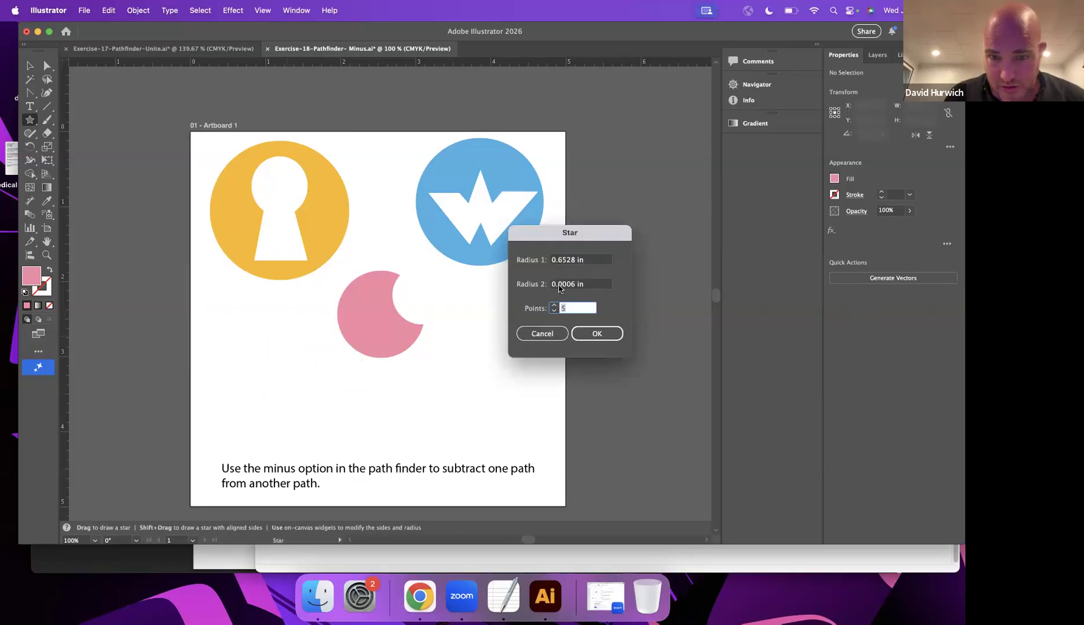
pyautogui.moveTo(574, 285); pyautogui.dragTo(555, 285)
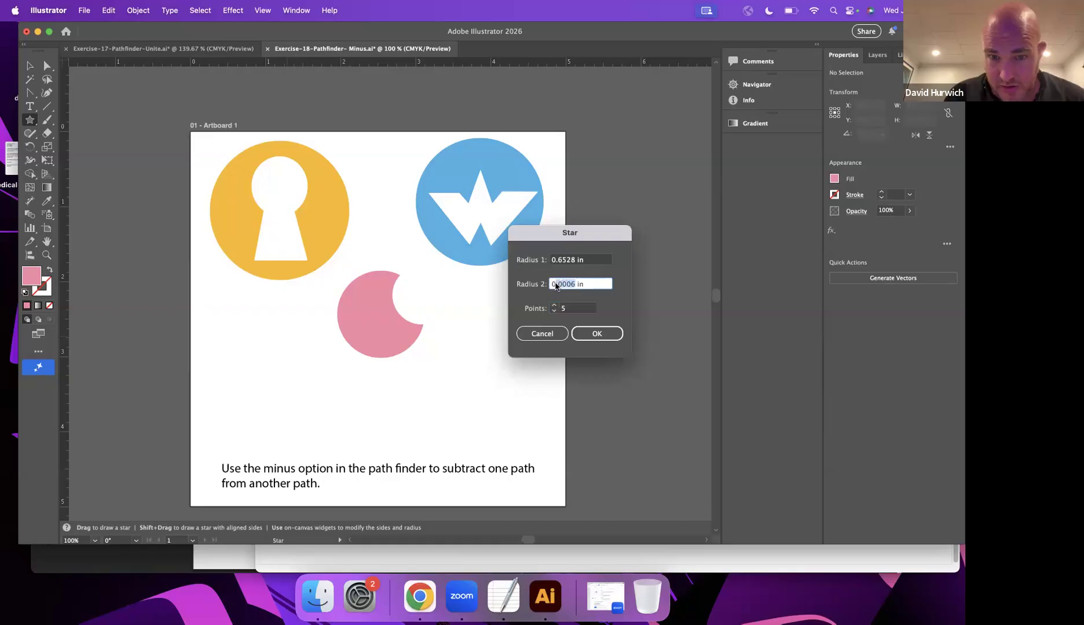
pyautogui.press('Tab')
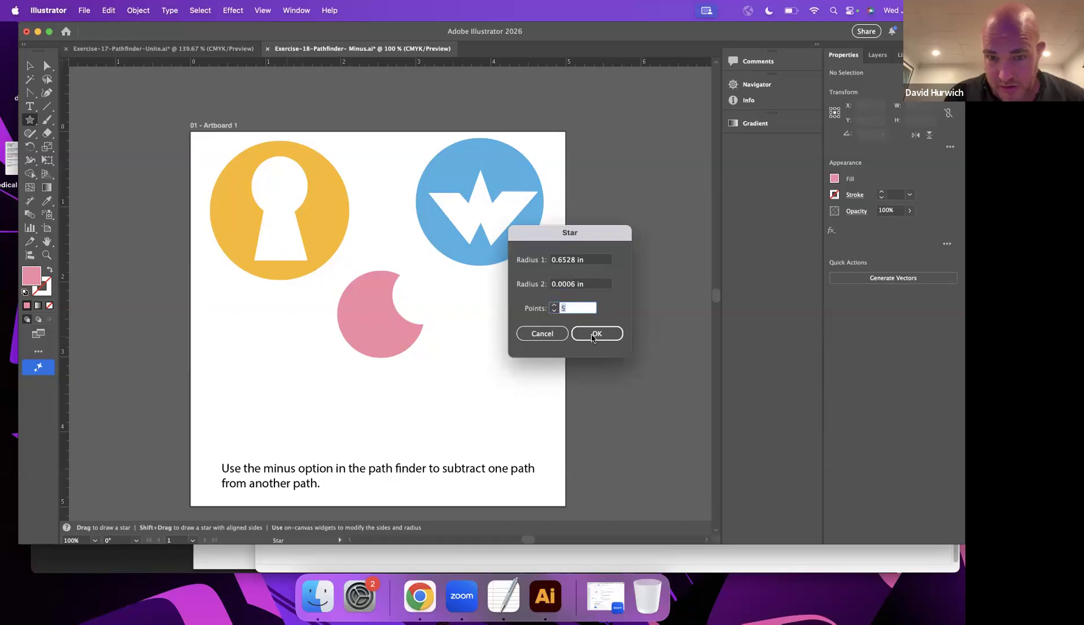
pyautogui.doubleClick(555, 284)
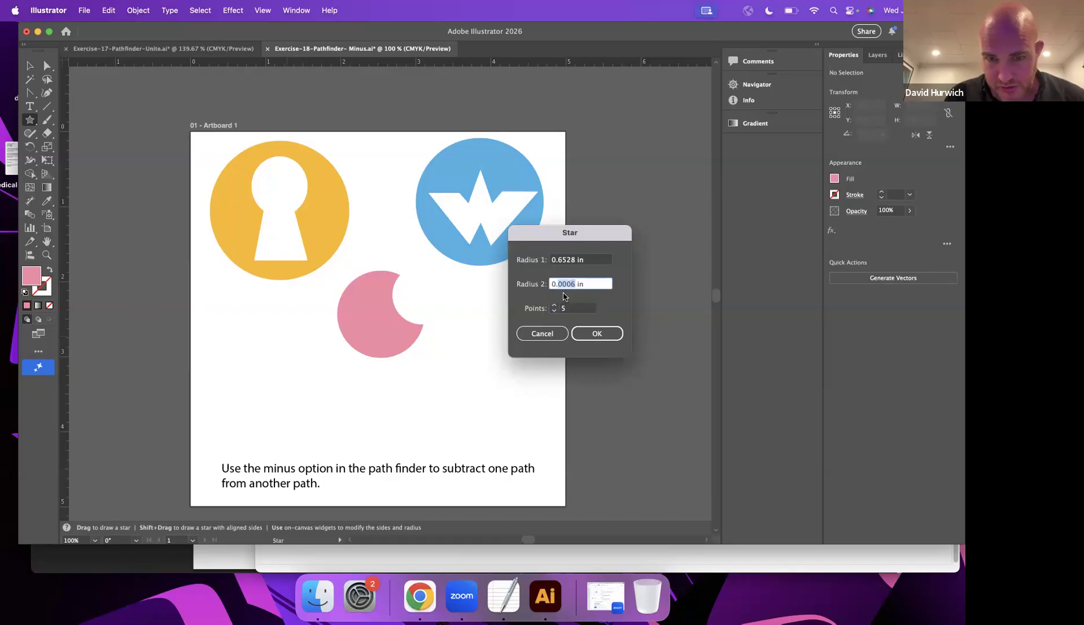
pyautogui.write('0.1')
pyautogui.click(596, 334)
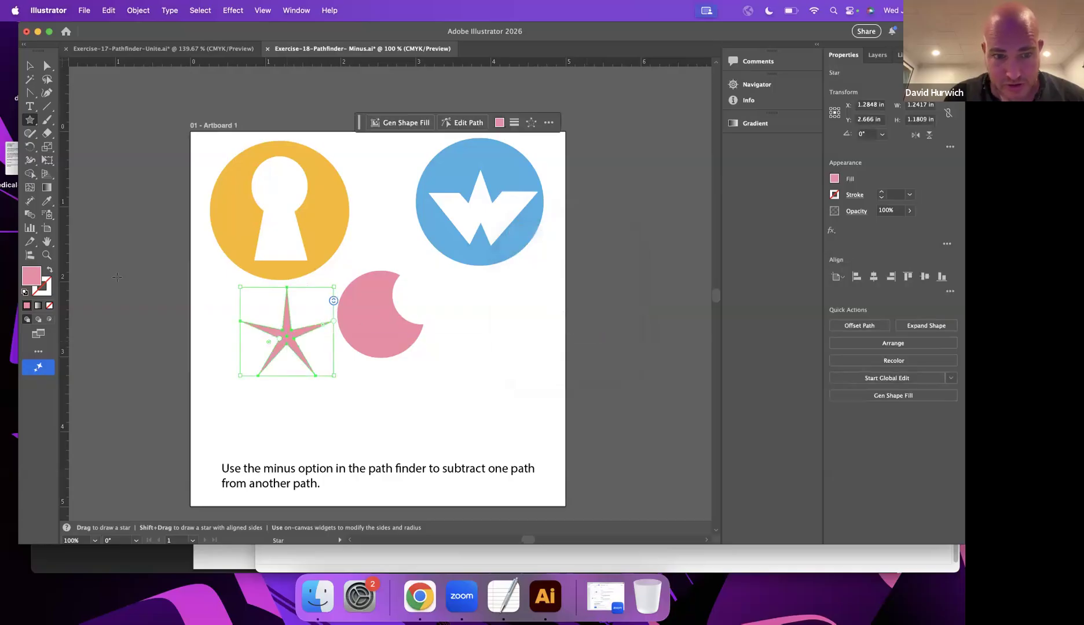
# Thicken the star's arms slightly by enlarging its inner radius directly on the artboard.
pyautogui.moveTo(338, 398)
pyautogui.mouseDown()
pyautogui.moveTo(378, 428)
pyautogui.moveTo(330, 364)
pyautogui.mouseUp()
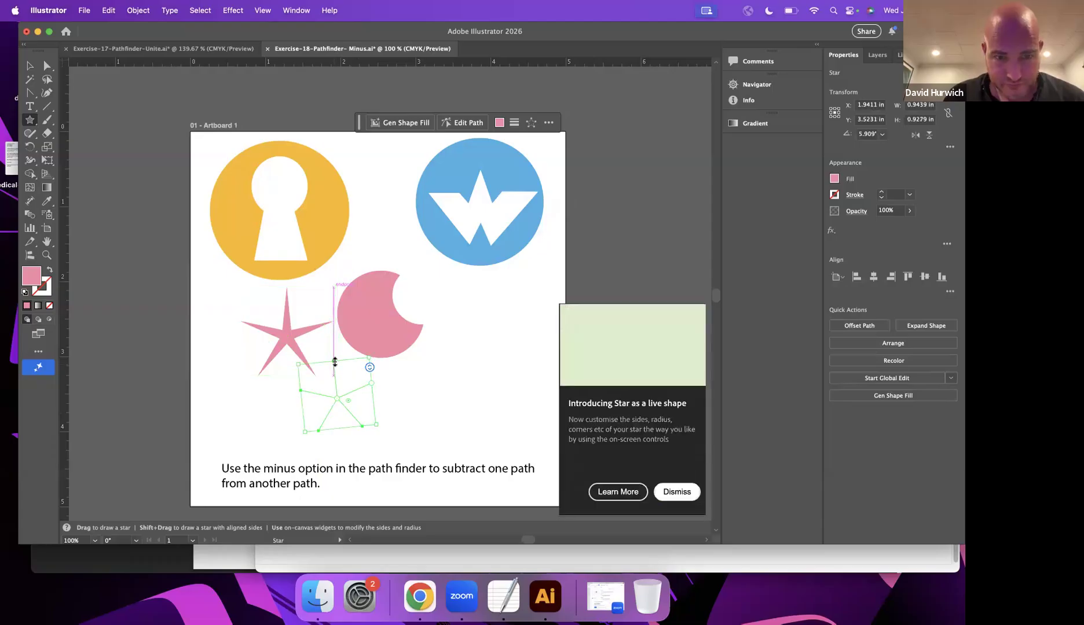
pyautogui.press('super+z')
pyautogui.moveTo(273, 338)
pyautogui.mouseDown()
pyautogui.moveTo(232, 348)
pyautogui.moveTo(275, 336)
pyautogui.mouseUp()
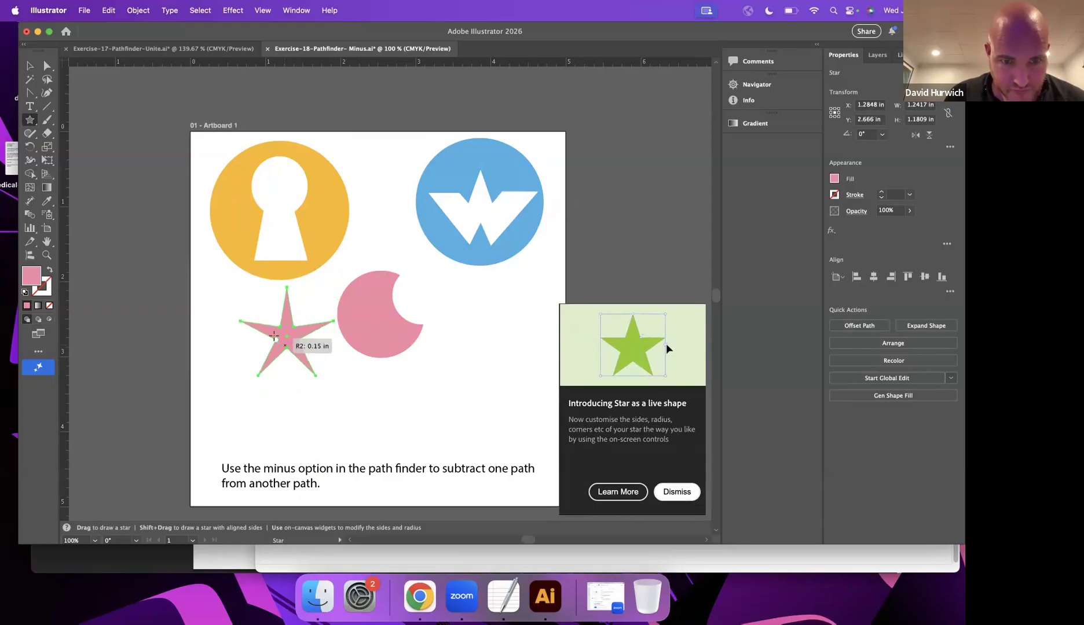
# Change the star's fill to dark red #89072C.
pyautogui.click(33, 68)
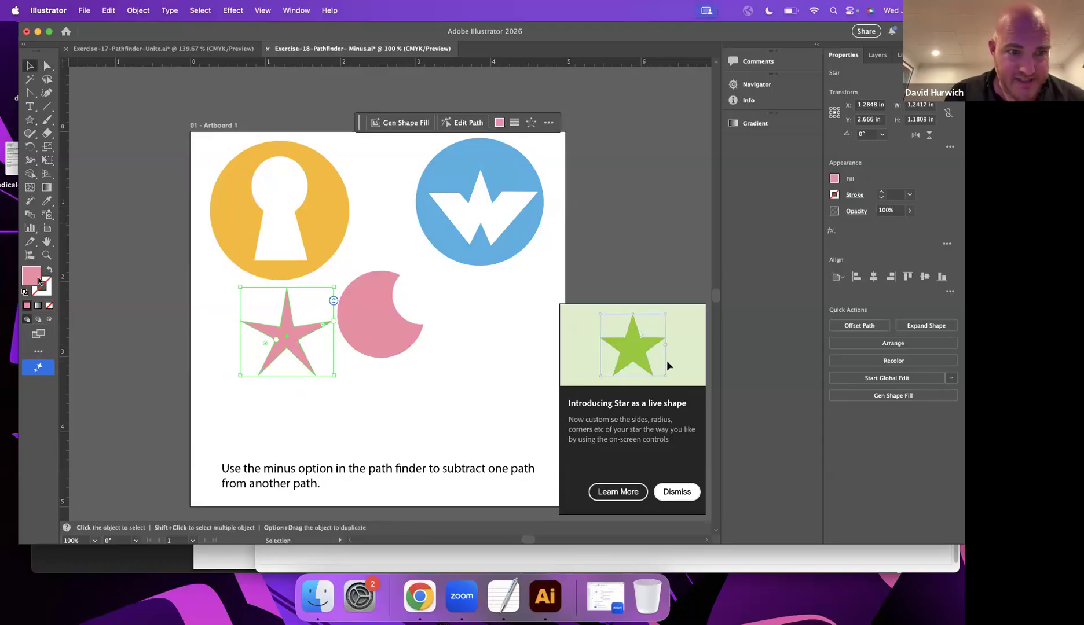
pyautogui.doubleClick(36, 278)
pyautogui.click(394, 242)
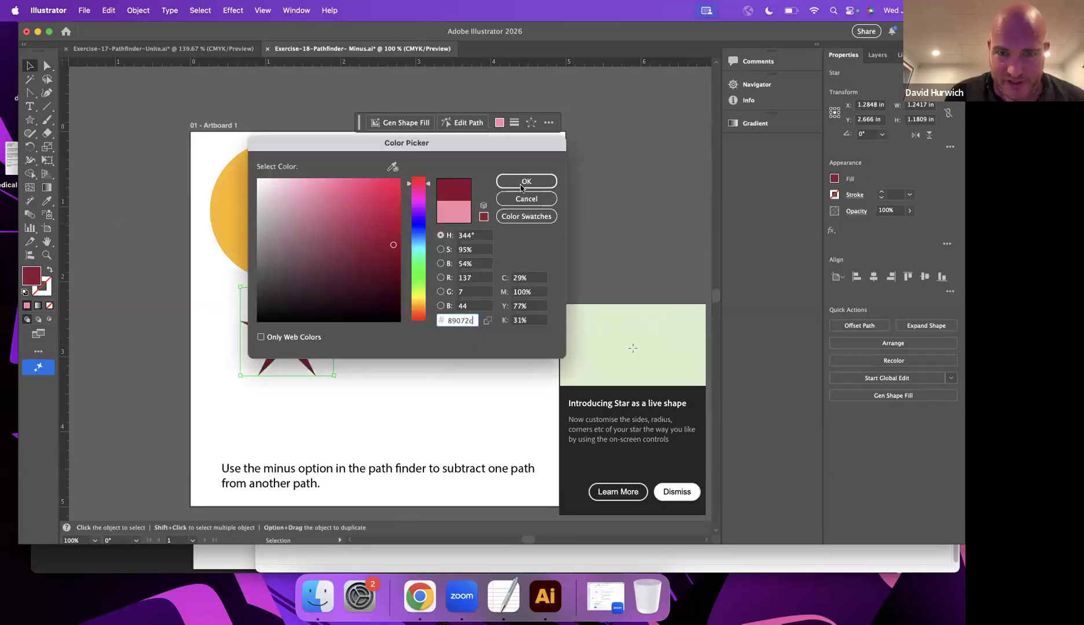
pyautogui.press('Return')
# Subtract the star from the pink crescent's lower-left part with Minus Front and move the result about 1.38 in left and 0.44 in down.
pyautogui.moveTo(286, 350); pyautogui.dragTo(365, 364)
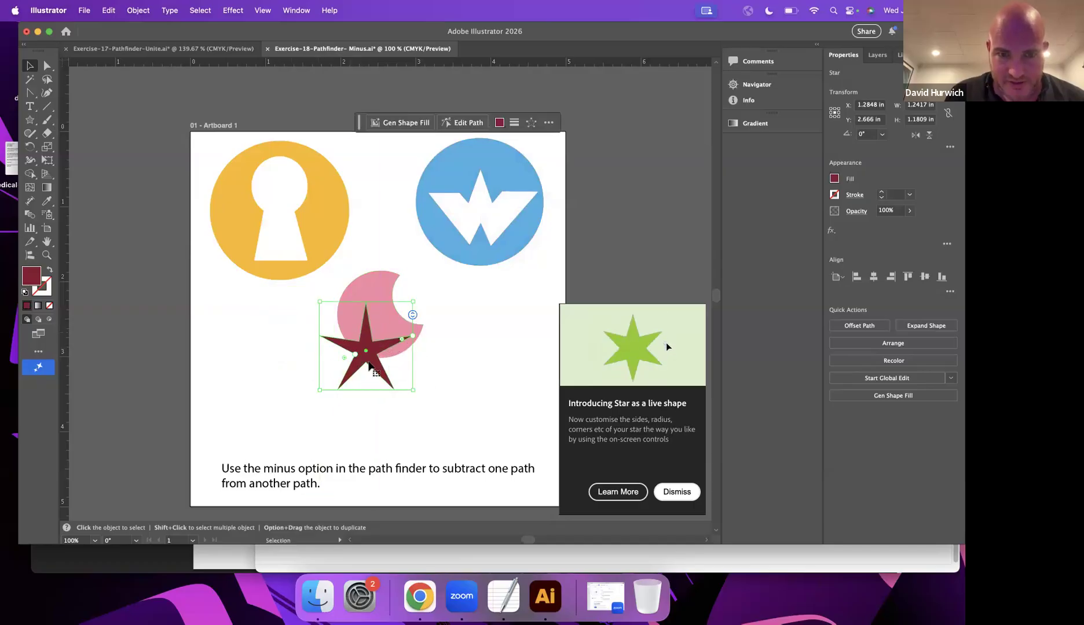
pyautogui.keyDown('shift'); pyautogui.click(379, 287); pyautogui.keyUp('shift')
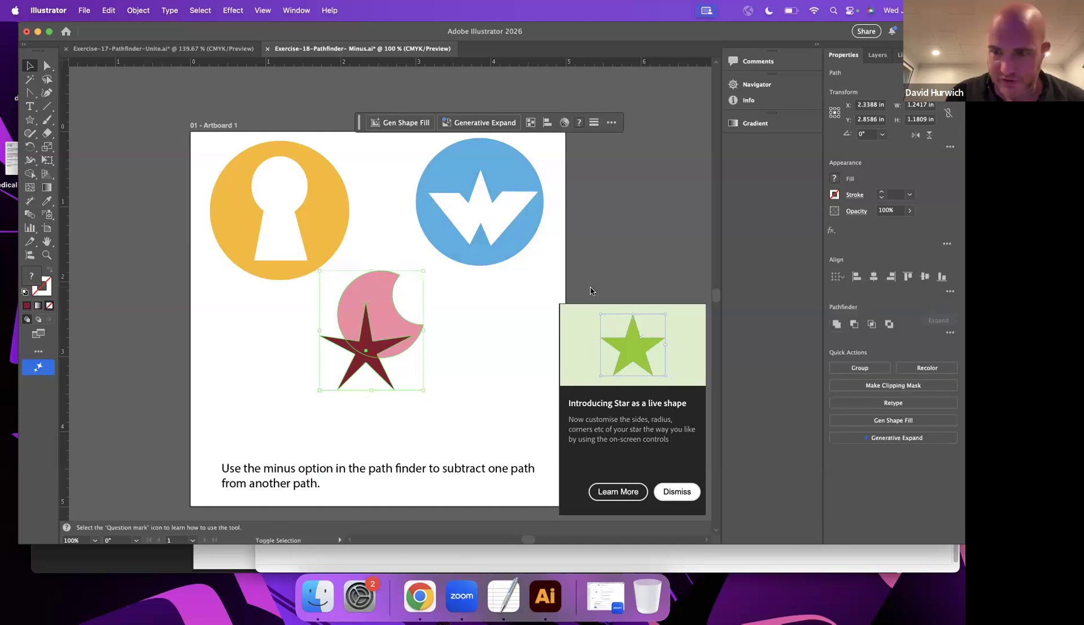
pyautogui.click(853, 324)
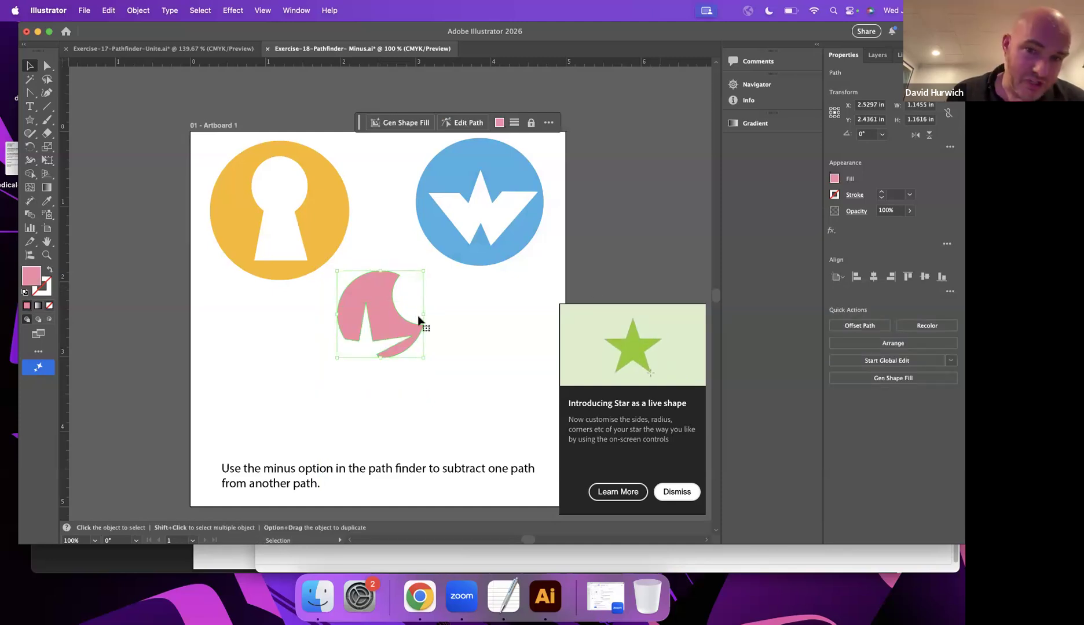
pyautogui.moveTo(398, 323); pyautogui.dragTo(282, 359)
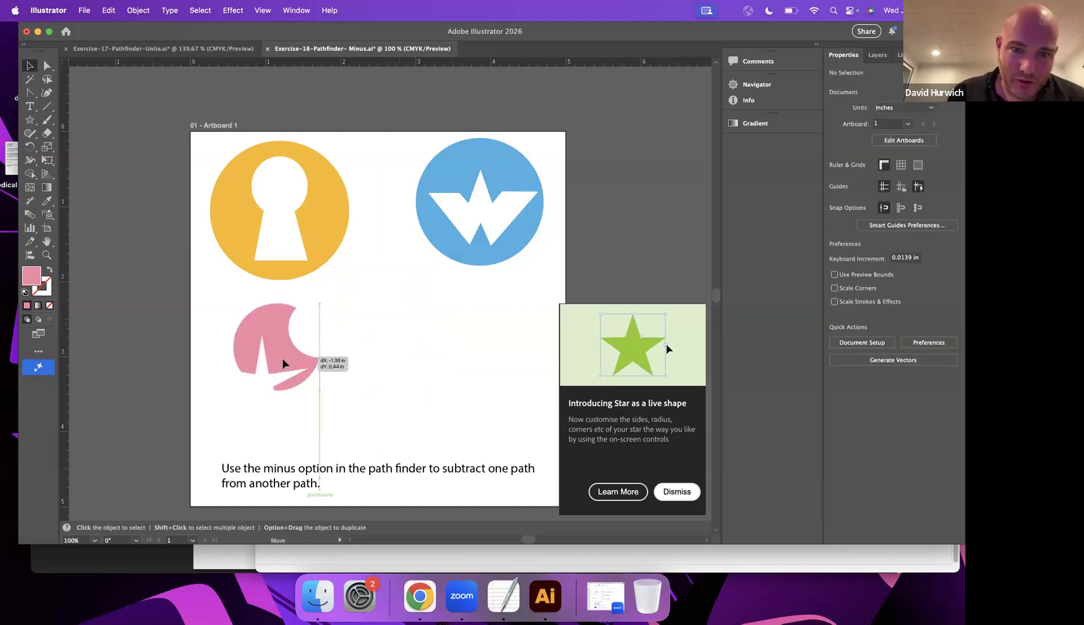